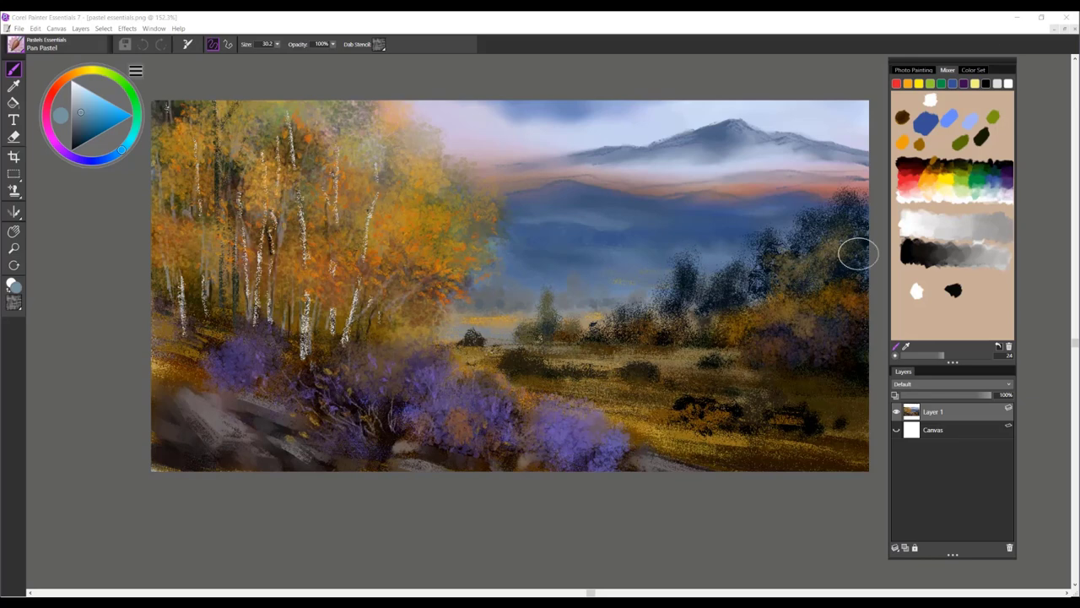
Step: Put away the finished pastel landscape reference and bring up the sketched landscape document on teal paper
left_click(1053, 30)
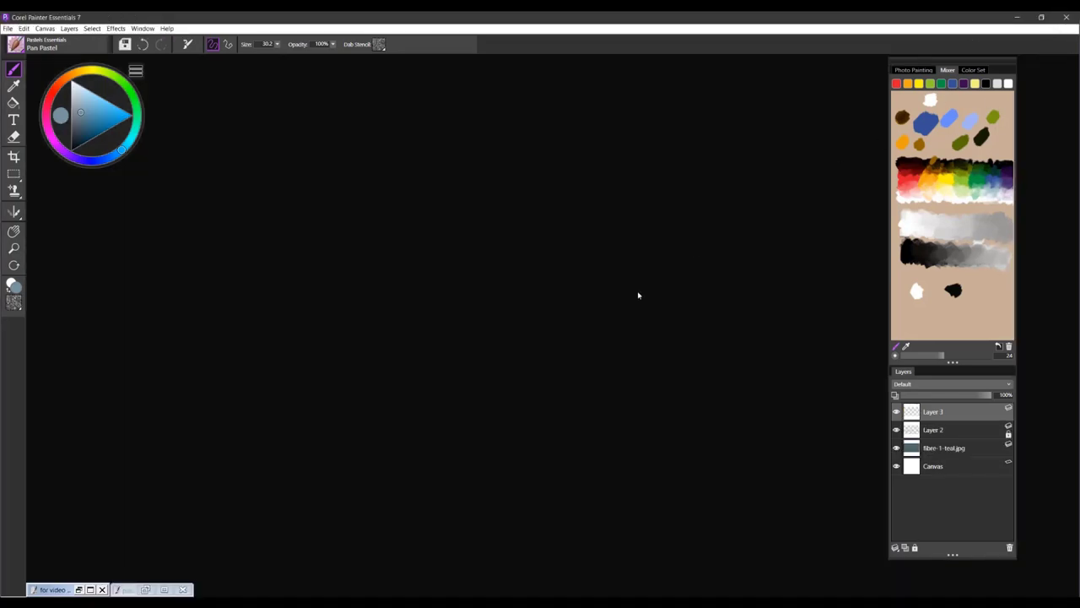
left_click(164, 589)
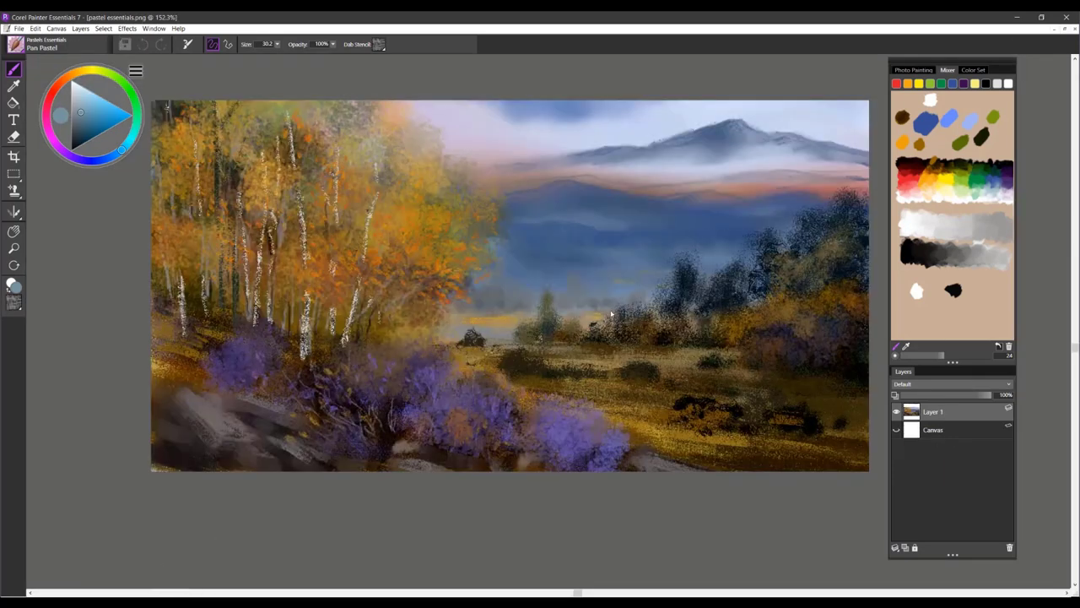
left_click(1053, 29)
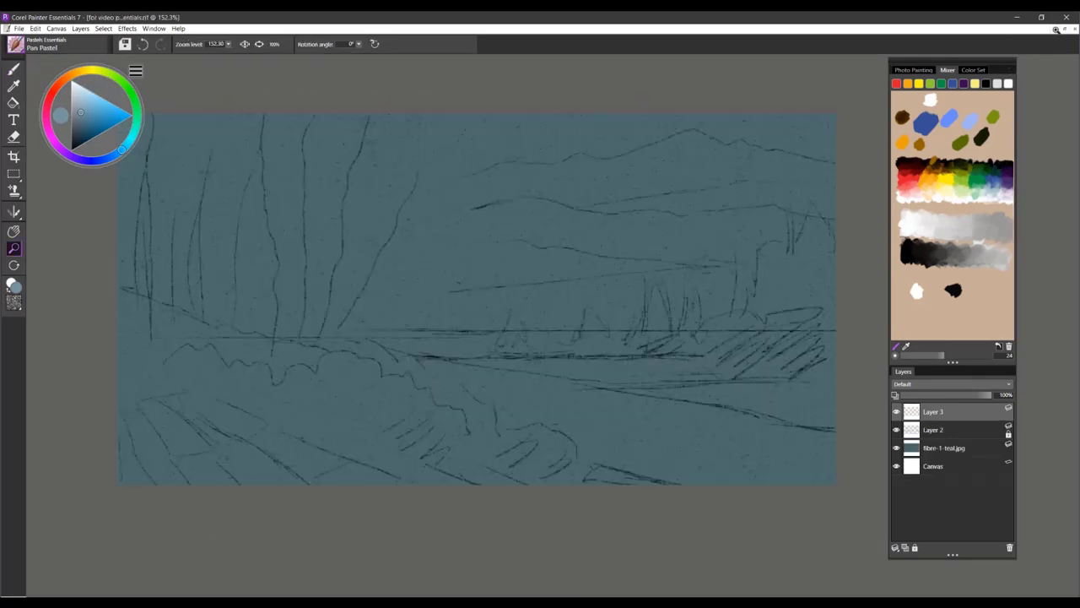
Step: Paint a dark blue band along the upper edge of the sky with the Blocky Pastel brush, using the mixer's dark blue
left_click(14, 70)
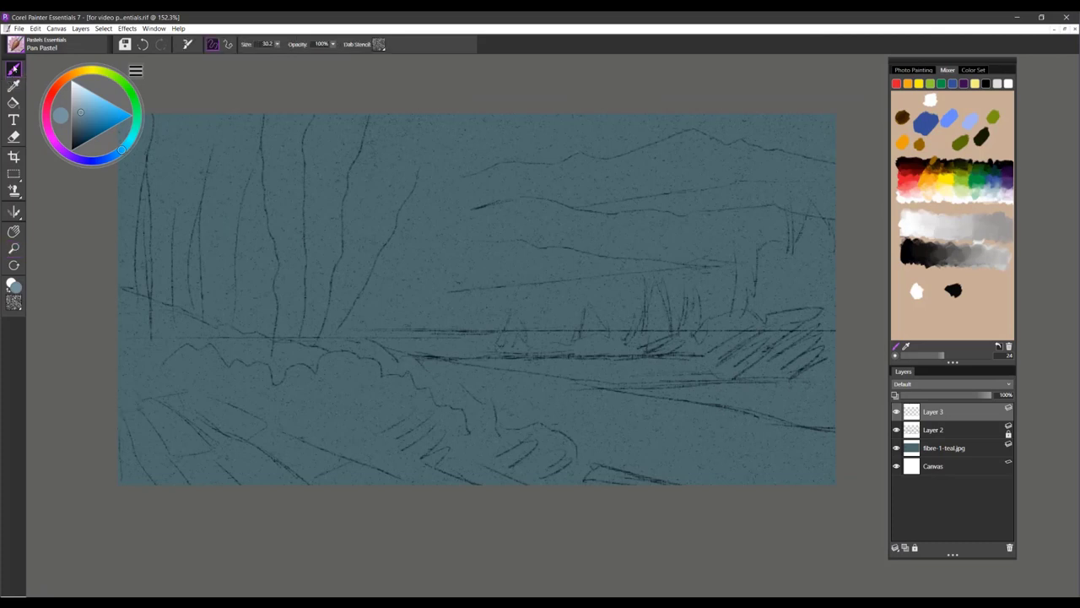
left_click(16, 46)
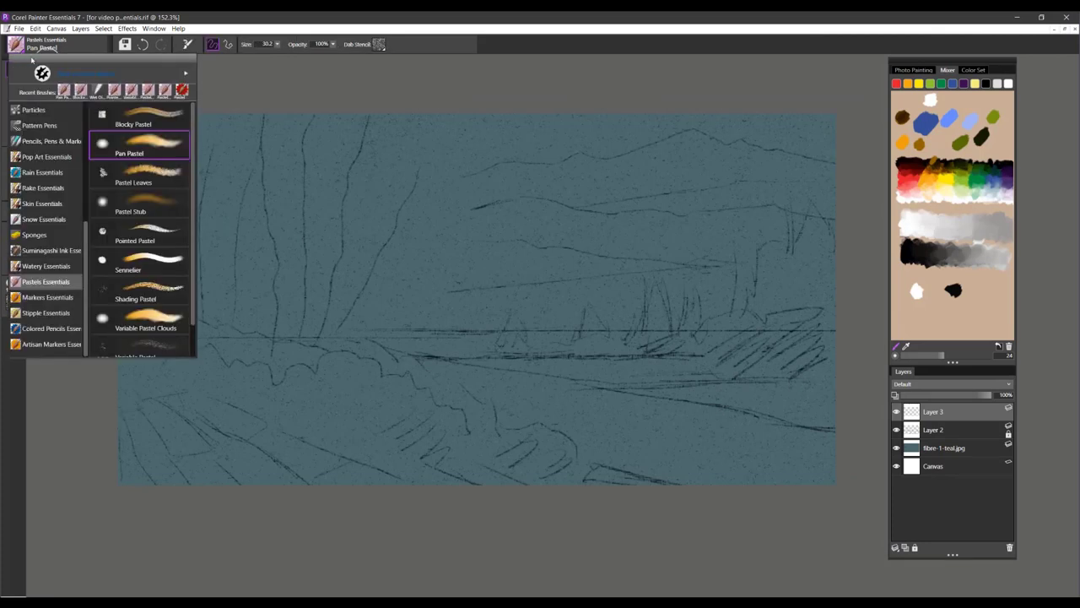
left_click(155, 120)
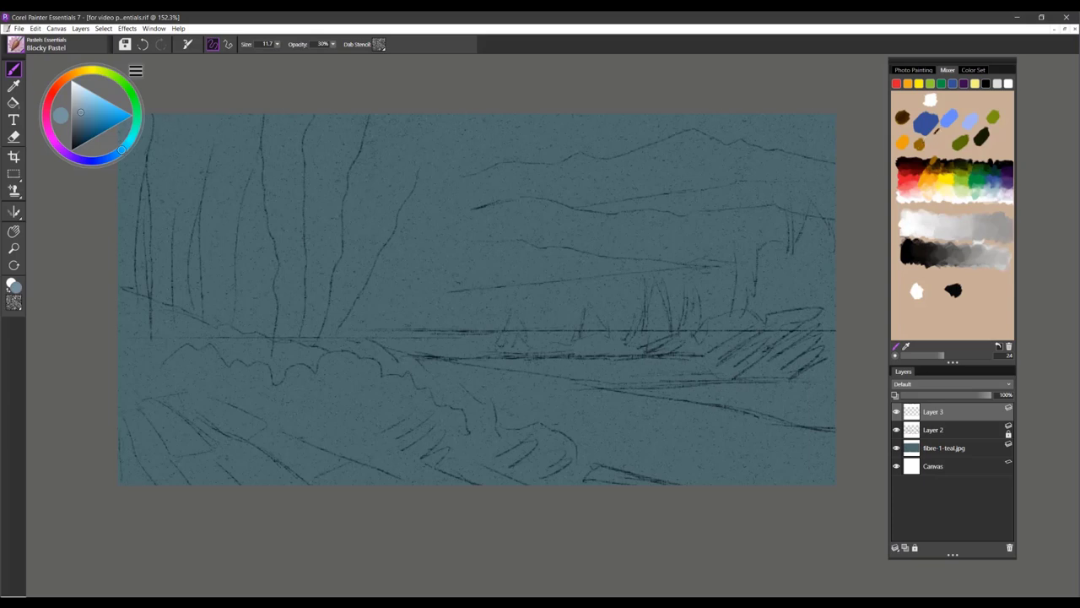
left_click(971, 105)
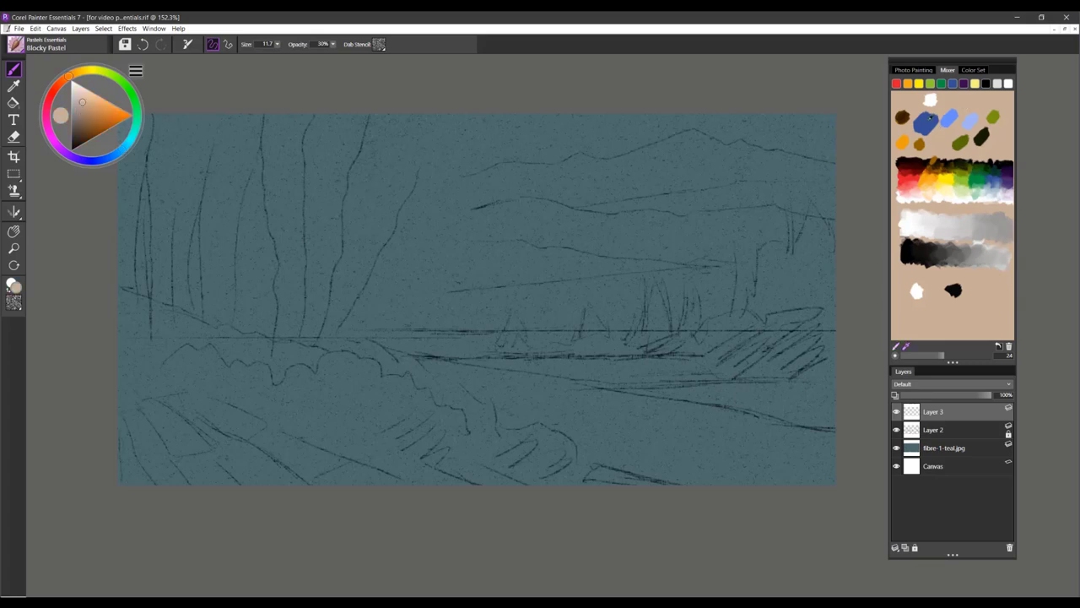
left_click(929, 119)
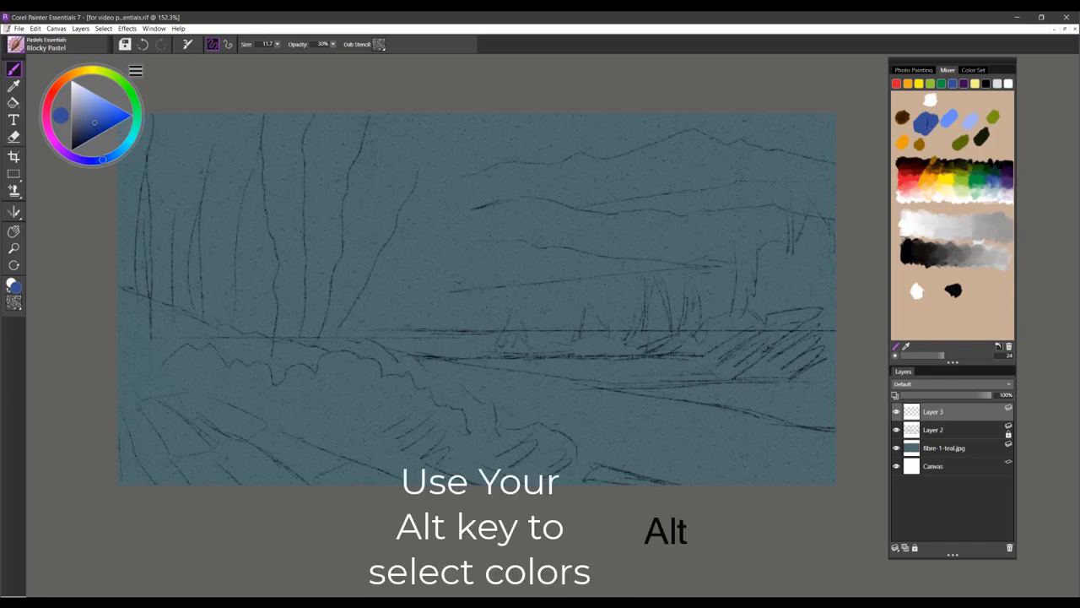
mouse_move(590, 117)
left_mouse_down()
mouse_move(430, 128)
mouse_move(477, 116)
mouse_move(855, 120)
left_mouse_up()
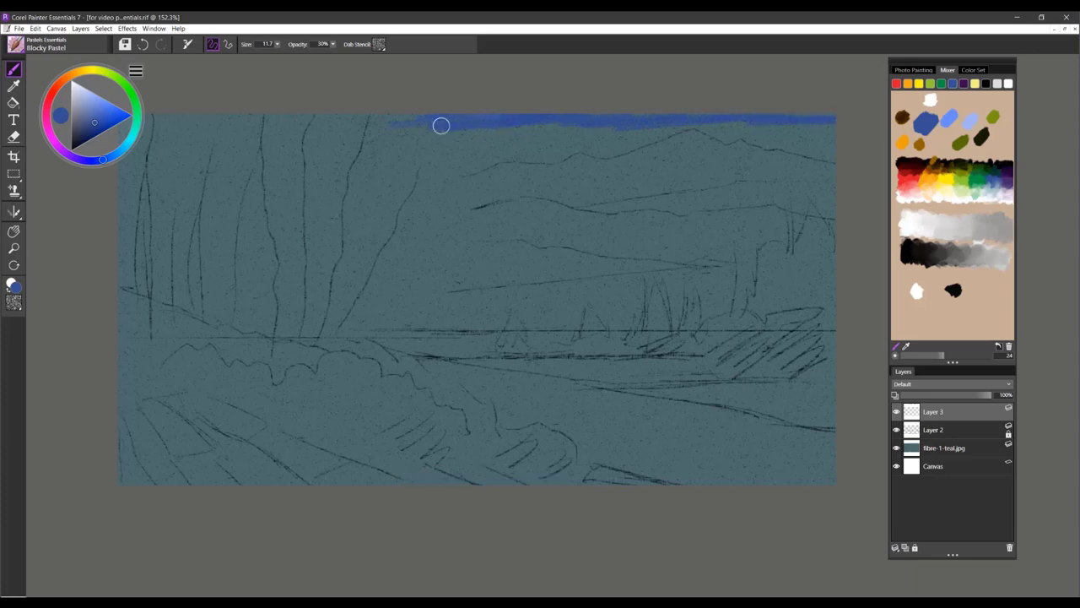
Step: Check the dab stencil paper textures, keep Sandy Pastel Paper, and extend the dark blue sky leftward and lower above the mountains
left_click(379, 45)
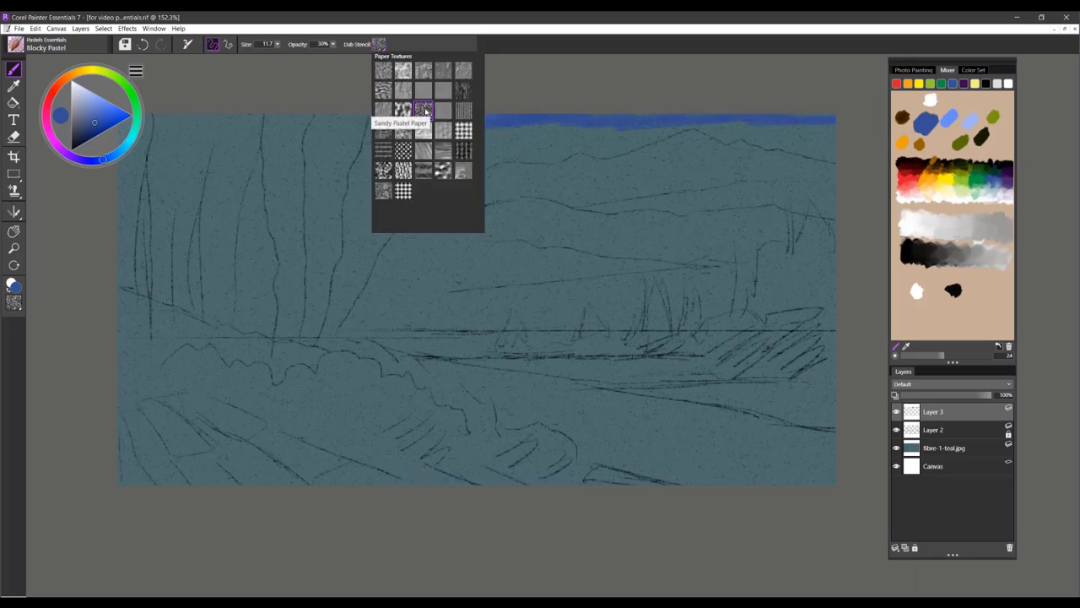
left_click(514, 121)
left_click_drag(353, 125, 576, 129)
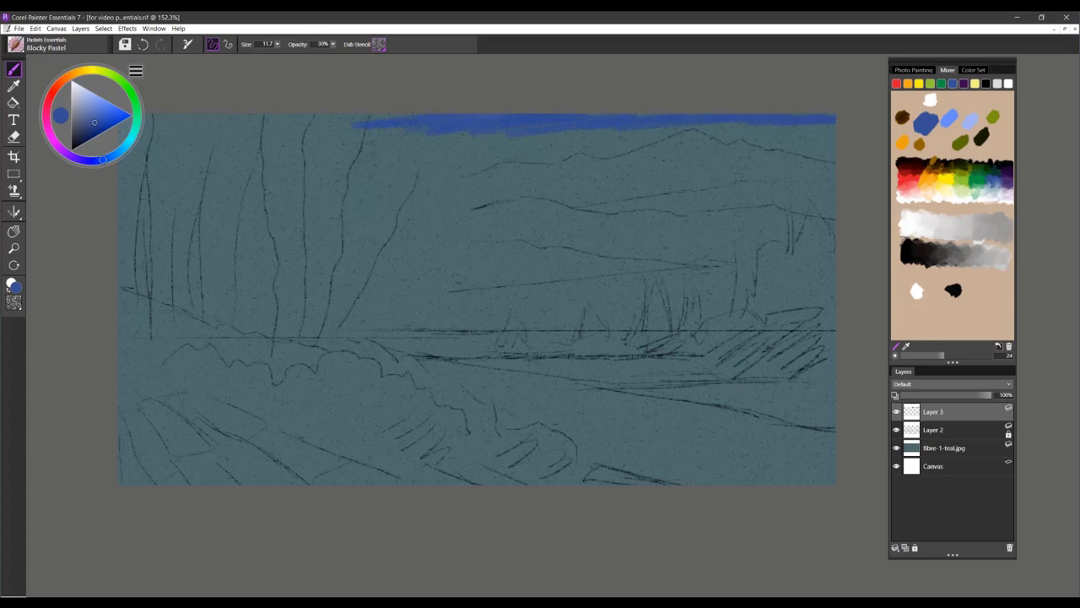
scroll(554, 327, "up", 2)
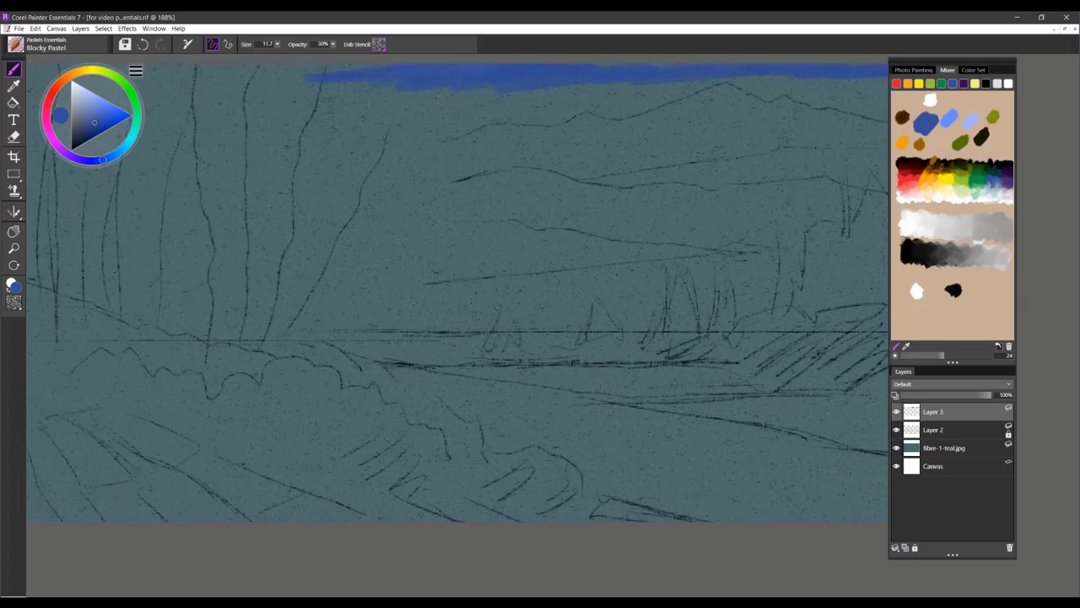
mouse_move(397, 105)
left_mouse_down()
mouse_move(451, 90)
mouse_move(237, 81)
mouse_move(591, 65)
left_mouse_up()
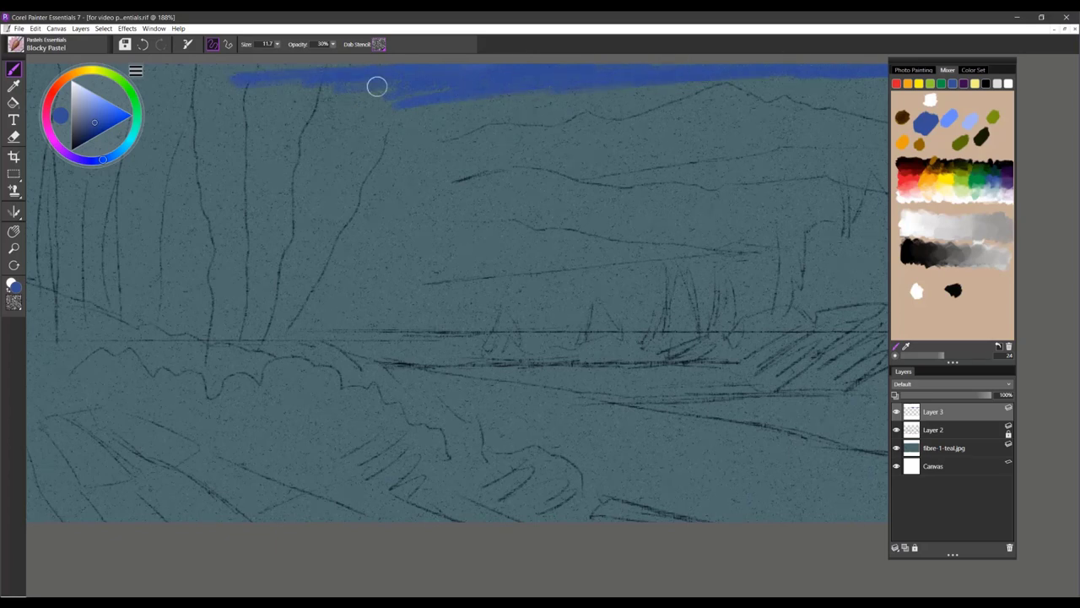
mouse_move(142, 79)
left_mouse_down()
mouse_move(337, 81)
mouse_move(437, 102)
mouse_move(550, 94)
left_mouse_up()
left_click_drag(239, 96, 338, 91)
left_click_drag(208, 84, 321, 71)
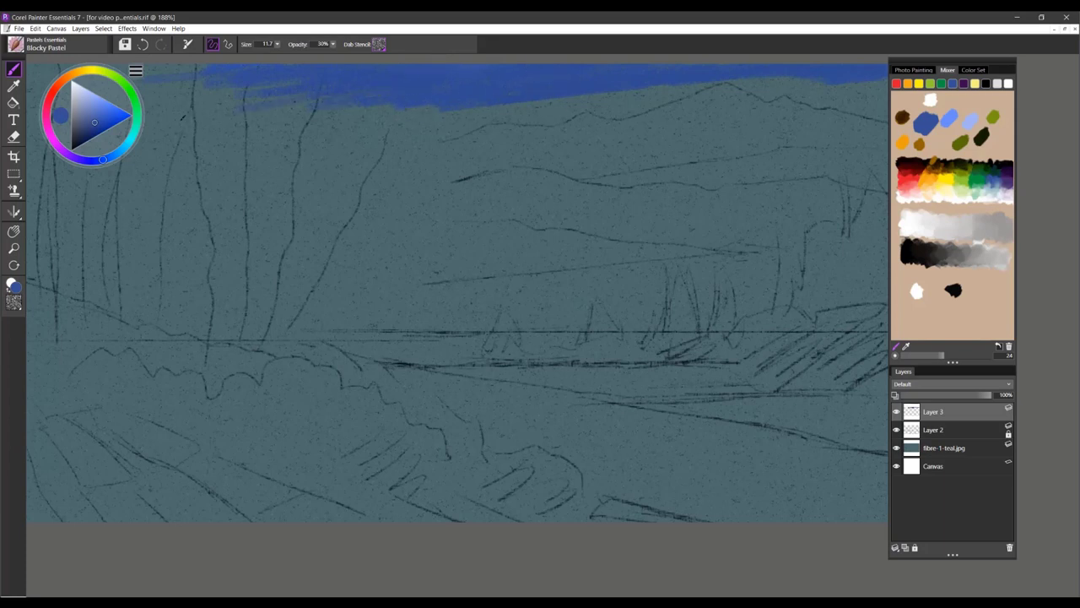
Step: Sample the medium light blue from the mixer and stroke it along the lower edge of the dark blue sky
left_click(951, 115)
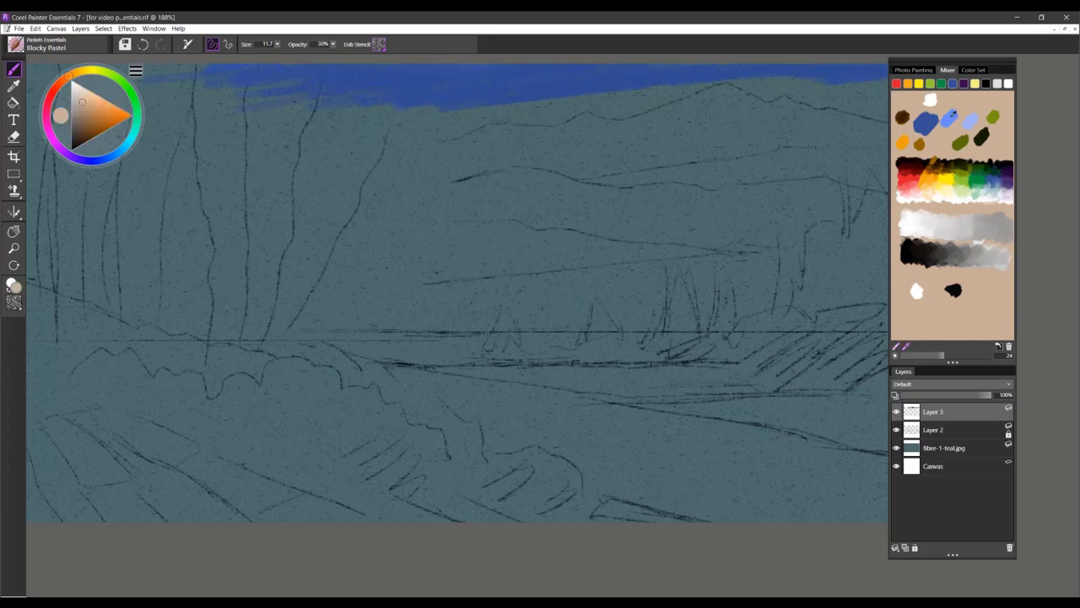
left_click(951, 116)
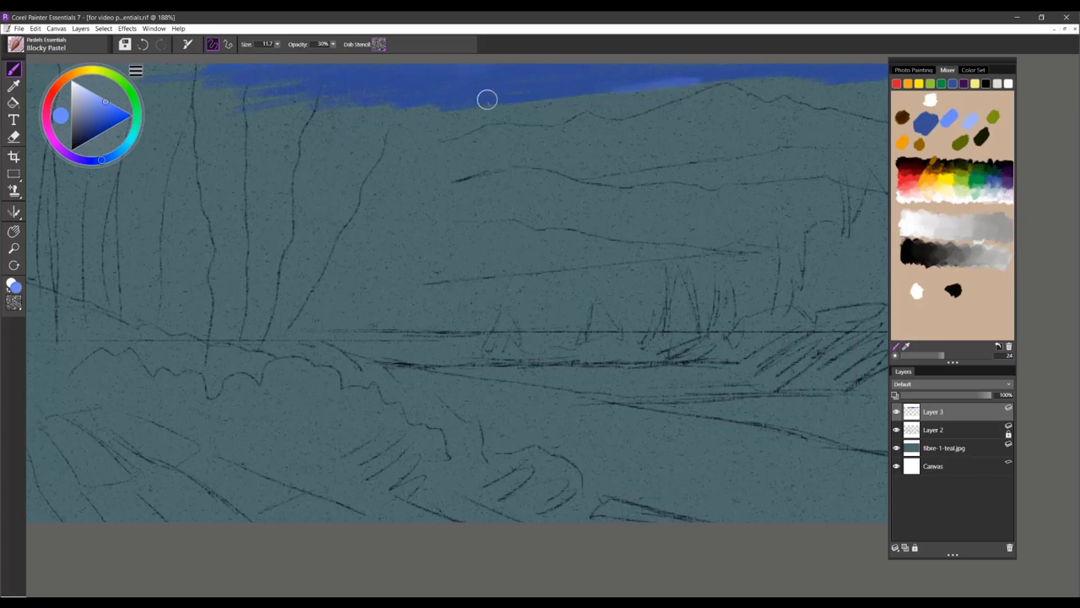
left_click_drag(593, 85, 441, 111)
left_click_drag(441, 110, 604, 89)
left_click_drag(577, 84, 405, 111)
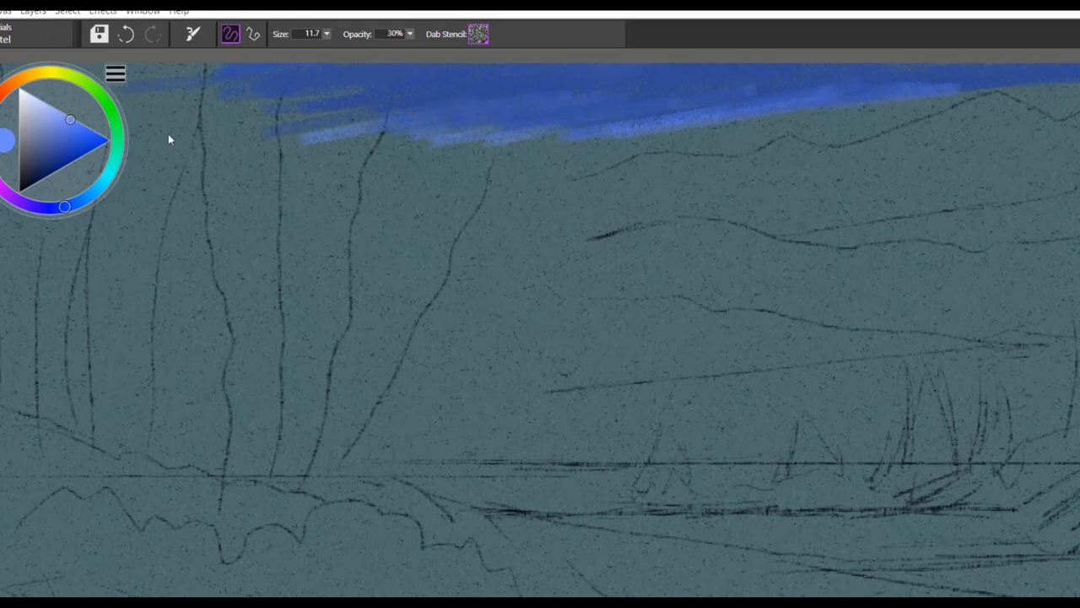
mouse_move(427, 145)
left_mouse_down()
mouse_move(561, 110)
mouse_move(627, 112)
left_mouse_up()
left_click_drag(518, 147, 727, 92)
mouse_move(708, 129)
left_mouse_down()
mouse_move(929, 85)
mouse_move(902, 101)
mouse_move(1055, 97)
mouse_move(1079, 131)
mouse_move(869, 118)
mouse_move(960, 86)
mouse_move(656, 146)
mouse_move(682, 109)
mouse_move(473, 112)
mouse_move(362, 87)
mouse_move(320, 113)
left_mouse_up()
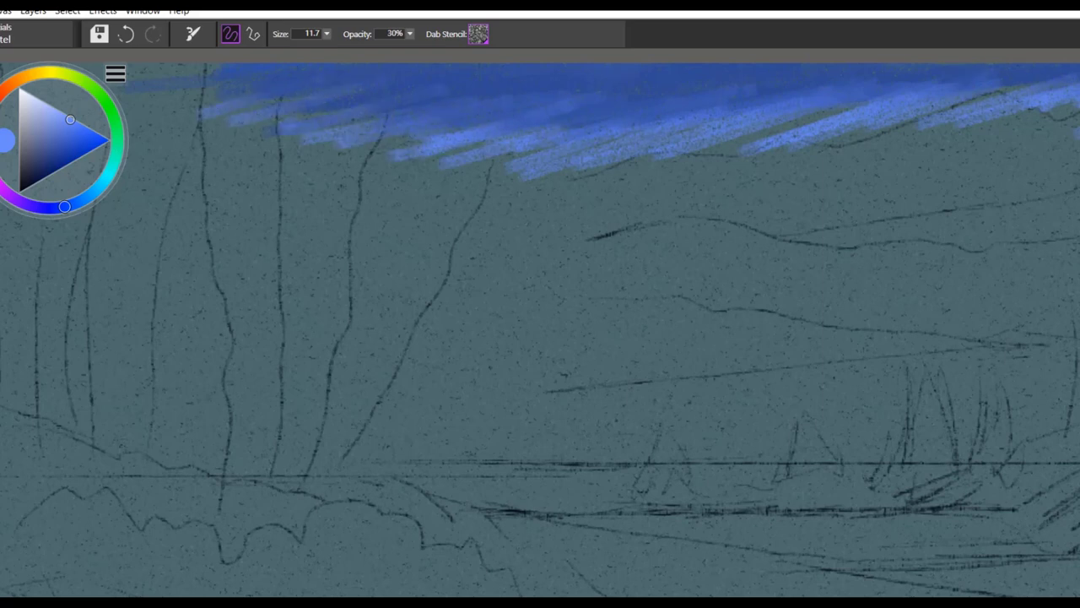
Step: Choose a paler blue and add light slanted highlight strokes along the lower edge of the sky
left_click(16, 82)
left_click(65, 207)
left_click(48, 111)
mouse_move(865, 111)
left_mouse_down()
mouse_move(696, 150)
mouse_move(453, 147)
mouse_move(413, 163)
mouse_move(290, 152)
mouse_move(247, 163)
left_mouse_up()
mouse_move(583, 143)
left_mouse_down()
mouse_move(809, 137)
mouse_move(969, 95)
left_mouse_up()
left_click_drag(886, 131, 1076, 102)
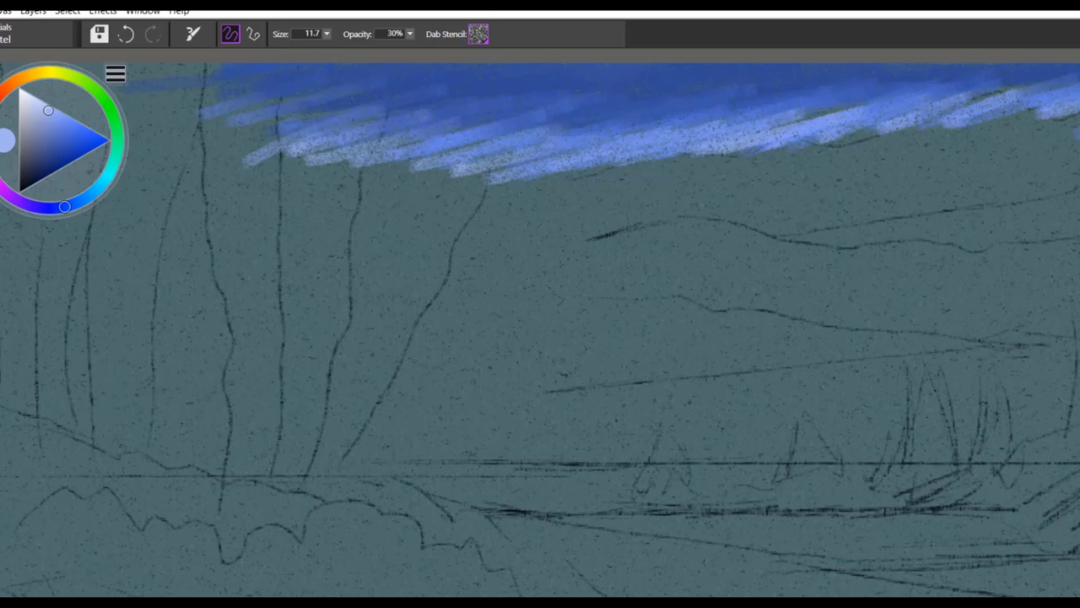
Step: Return to a dark blue and add short strokes at the sky's left end and along its lower edge
left_click(57, 149)
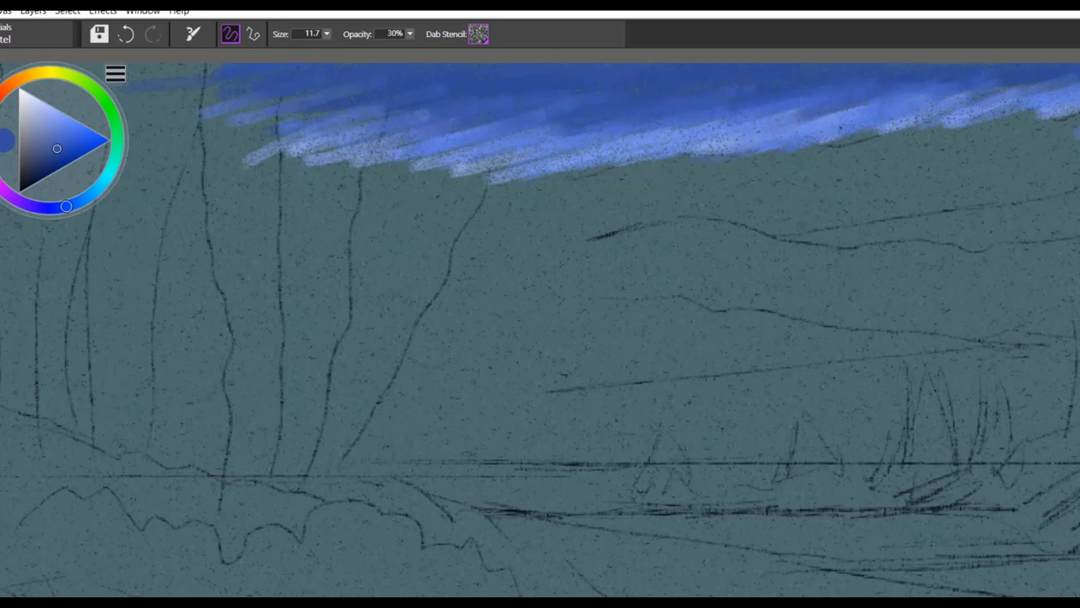
left_click_drag(302, 124, 219, 142)
left_click_drag(211, 89, 149, 79)
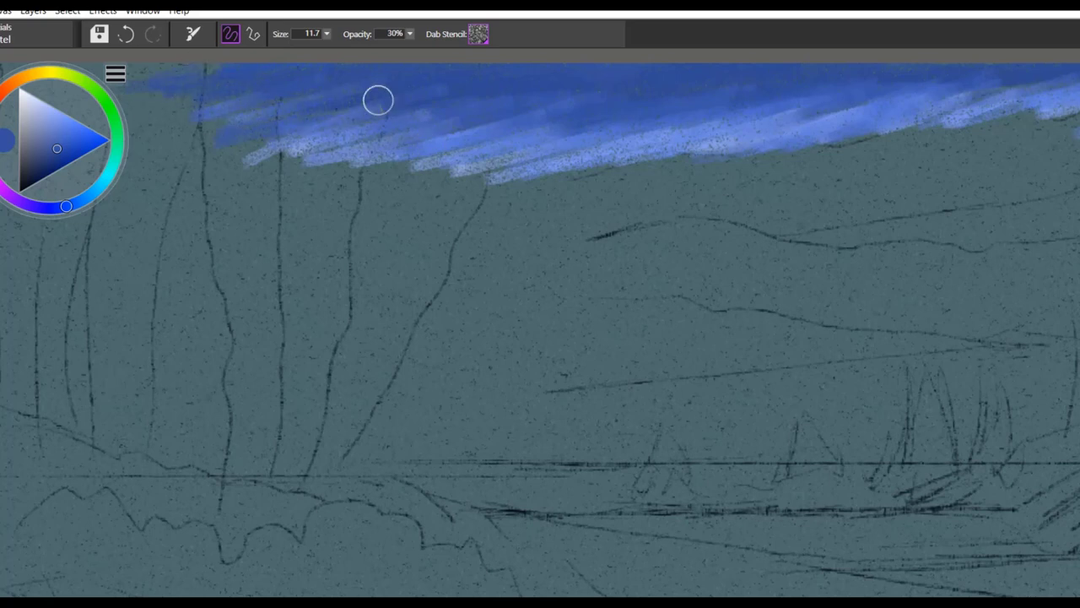
left_click_drag(219, 78, 139, 80)
left_click_drag(296, 144, 234, 158)
left_click_drag(627, 164, 578, 177)
left_click_drag(716, 157, 650, 168)
left_click_drag(969, 125, 912, 143)
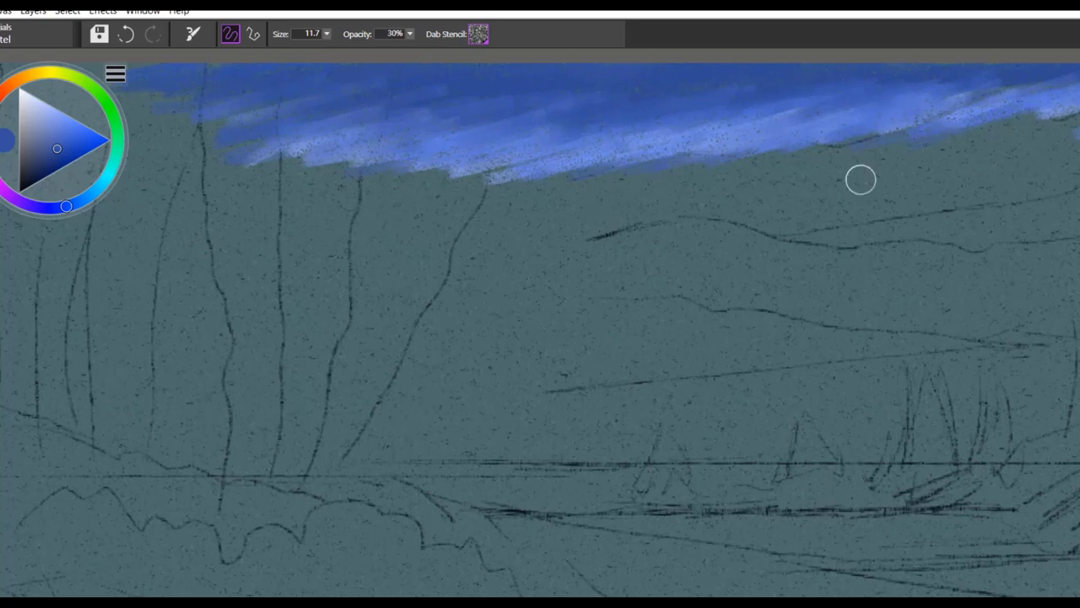
Step: Switch to the Pan Pastel brush with a pale blue and dab a soft cloud band across the distant mountains
left_click(6, 36)
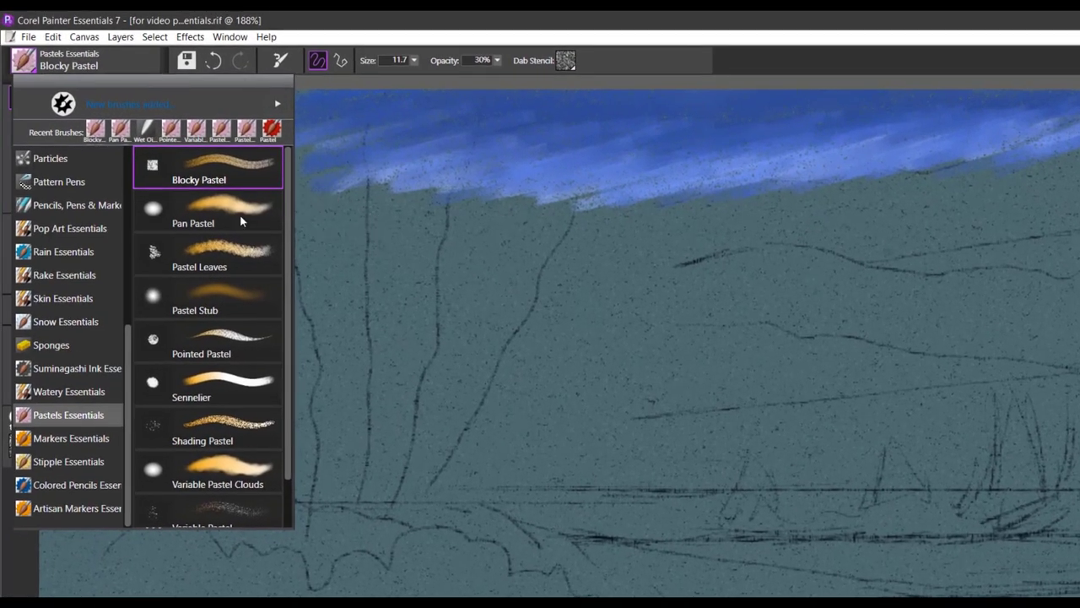
left_click(241, 218)
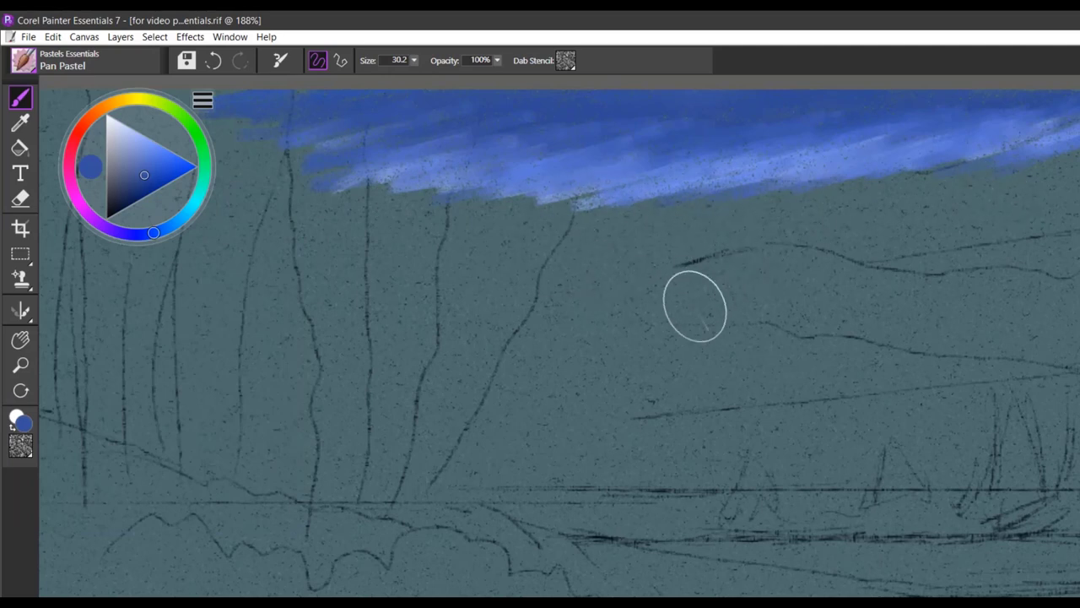
left_click(130, 129)
left_click(622, 260)
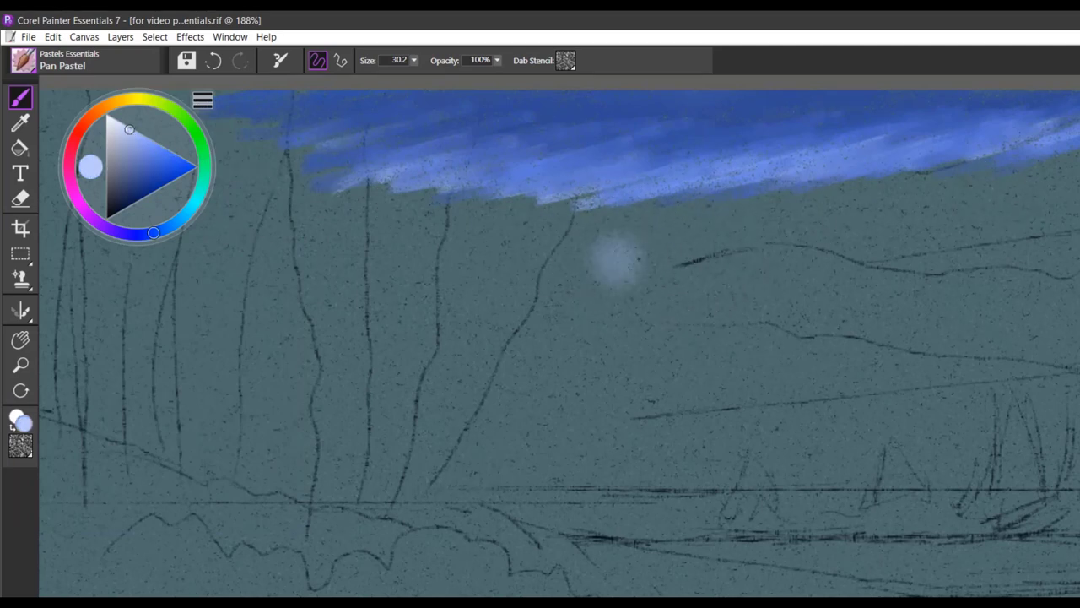
left_click(718, 248)
left_click(831, 287)
mouse_move(821, 300)
left_mouse_down()
mouse_move(840, 253)
mouse_move(911, 245)
mouse_move(908, 236)
mouse_move(1003, 264)
mouse_move(1043, 245)
left_mouse_up()
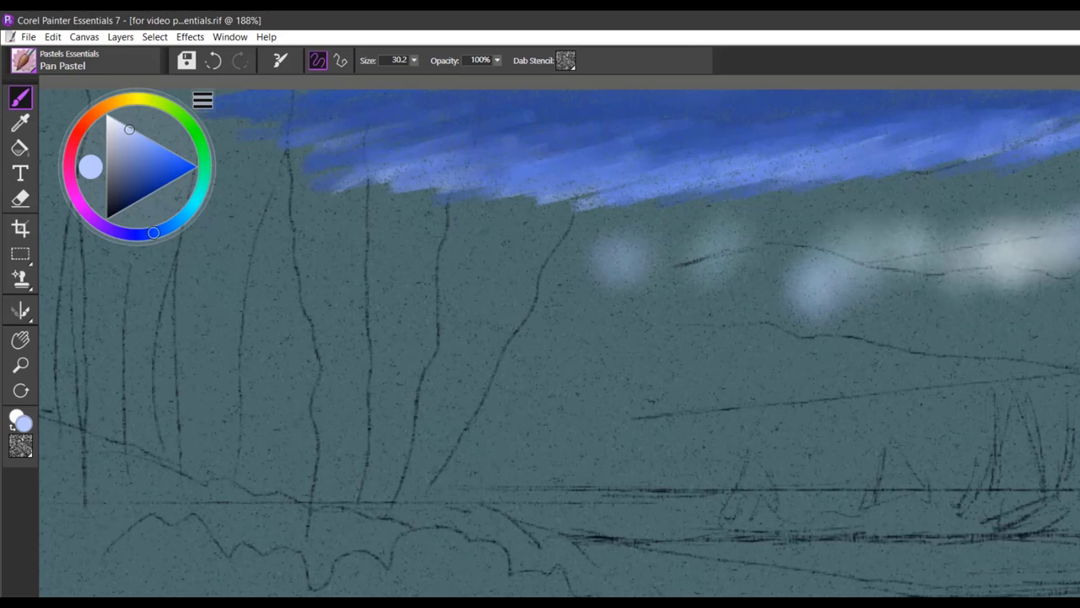
mouse_move(1079, 213)
left_mouse_down()
mouse_move(827, 266)
mouse_move(650, 272)
mouse_move(438, 301)
mouse_move(363, 283)
mouse_move(692, 300)
mouse_move(792, 284)
mouse_move(1078, 282)
mouse_move(590, 278)
mouse_move(704, 284)
mouse_move(604, 262)
mouse_move(502, 281)
mouse_move(701, 313)
mouse_move(1055, 279)
mouse_move(911, 300)
mouse_move(870, 287)
mouse_move(946, 313)
mouse_move(1030, 249)
mouse_move(989, 290)
mouse_move(936, 296)
left_mouse_up()
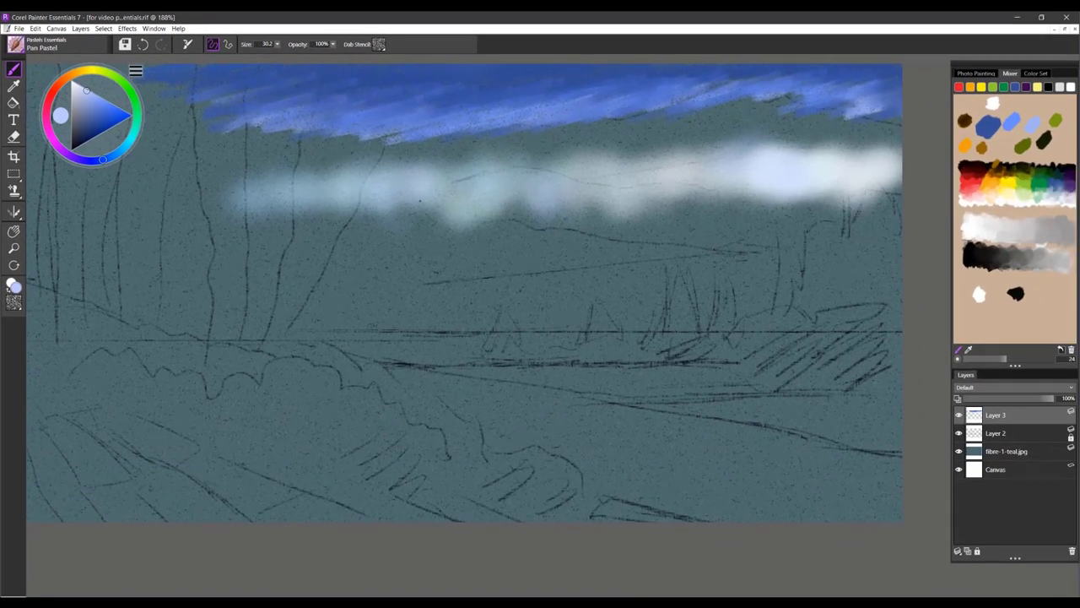
Step: Extend the soft pale cloud band leftward across the tree trunks and fill the gap beneath the blue sky
left_click_drag(312, 194, 105, 196)
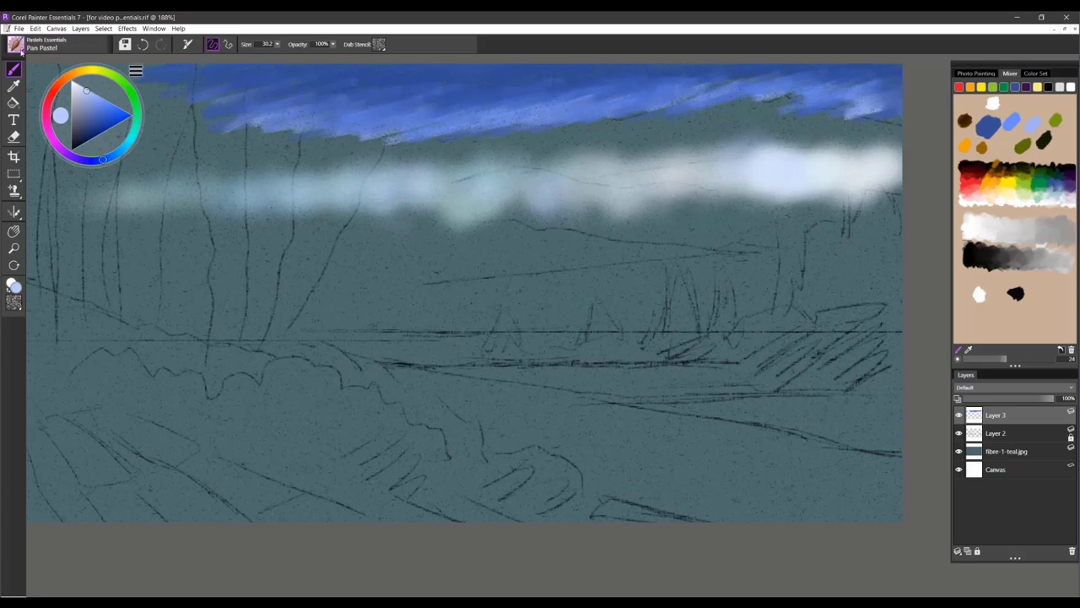
left_click_drag(232, 216, 50, 215)
mouse_move(188, 220)
left_mouse_down()
mouse_move(253, 221)
mouse_move(103, 211)
left_mouse_up()
left_click_drag(295, 206, 368, 195)
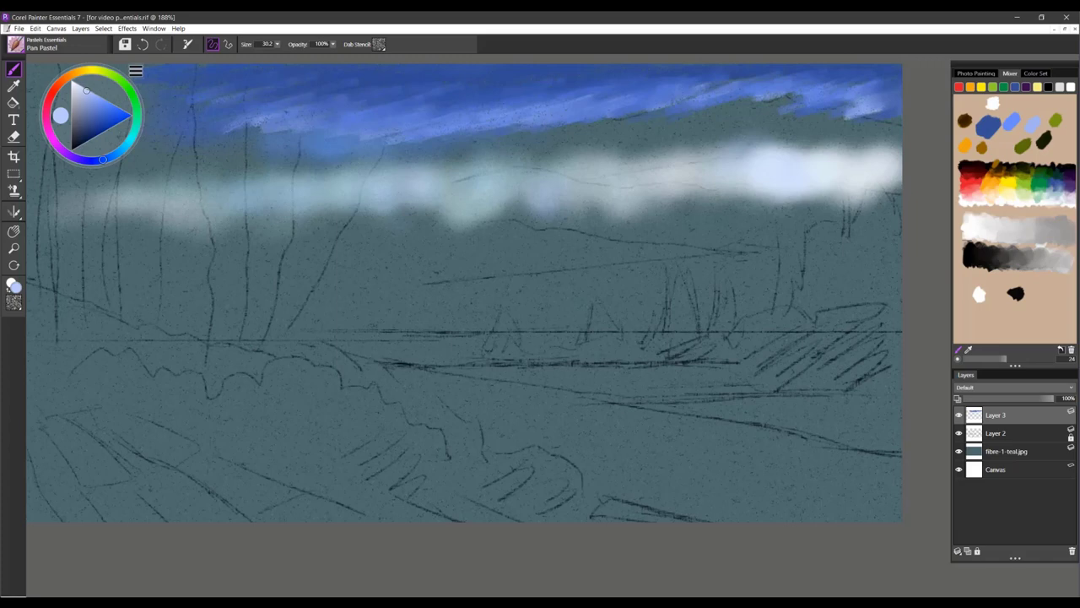
mouse_move(258, 168)
left_mouse_down()
mouse_move(296, 170)
mouse_move(221, 164)
left_mouse_up()
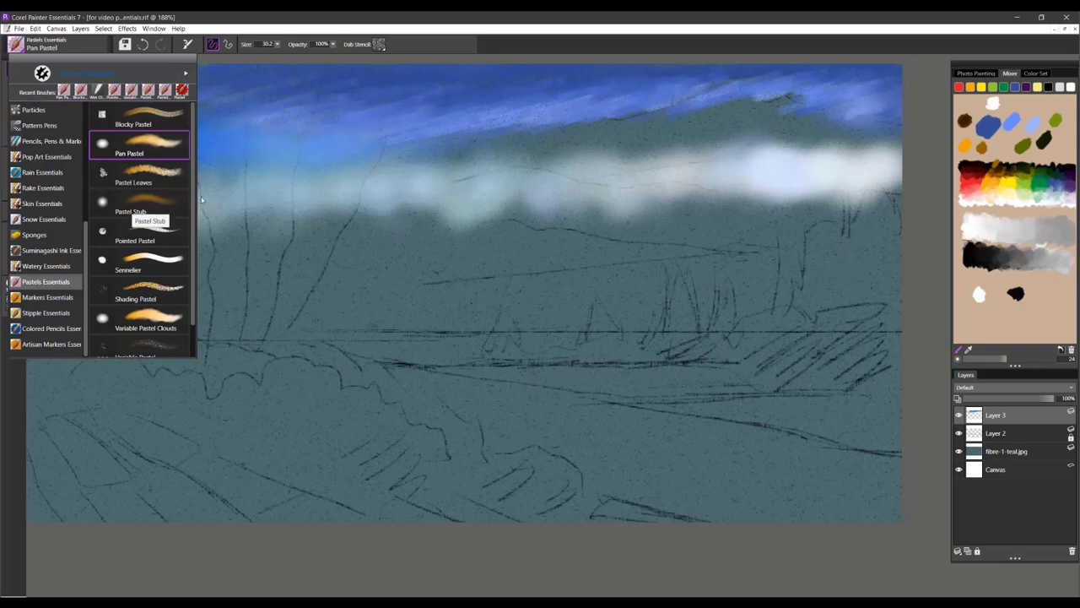
Step: Smudge the lower edge of the blue sky and the pale cloud band with the Pastel Stub brush
left_click(140, 204)
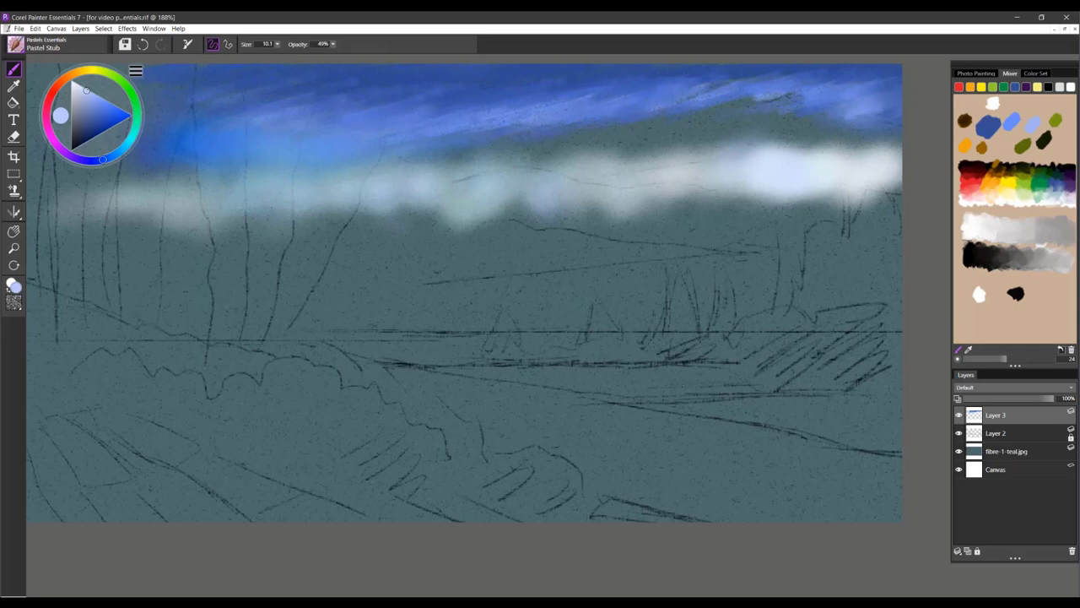
left_click_drag(741, 106, 685, 119)
mouse_move(422, 203)
left_mouse_down()
mouse_move(155, 221)
mouse_move(28, 205)
left_mouse_up()
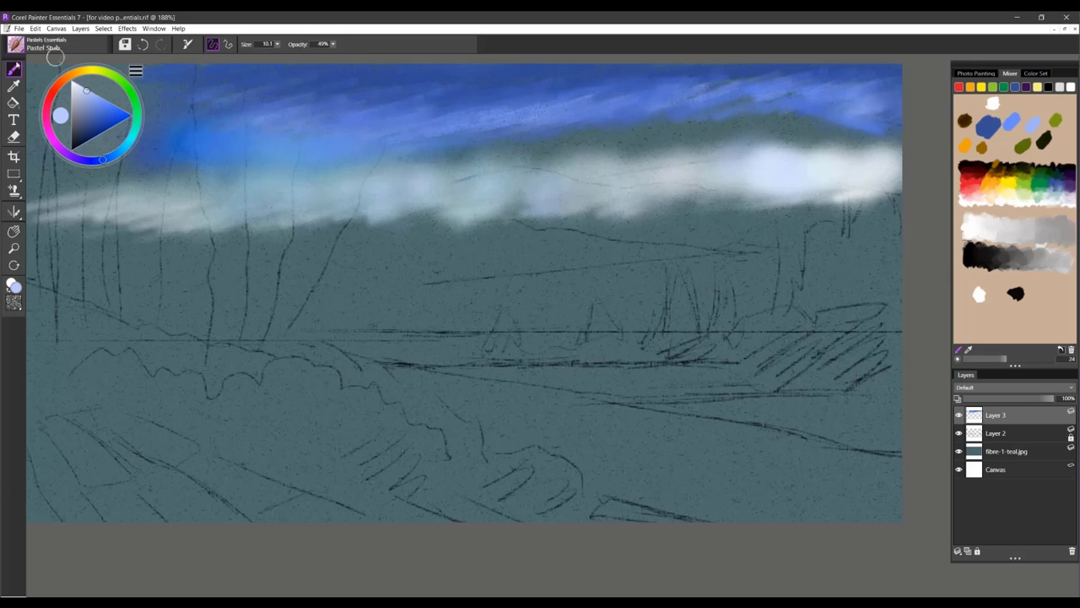
Step: Switch to the Pointed Pastel brush and pick the dark blue from the mixer
left_click(20, 50)
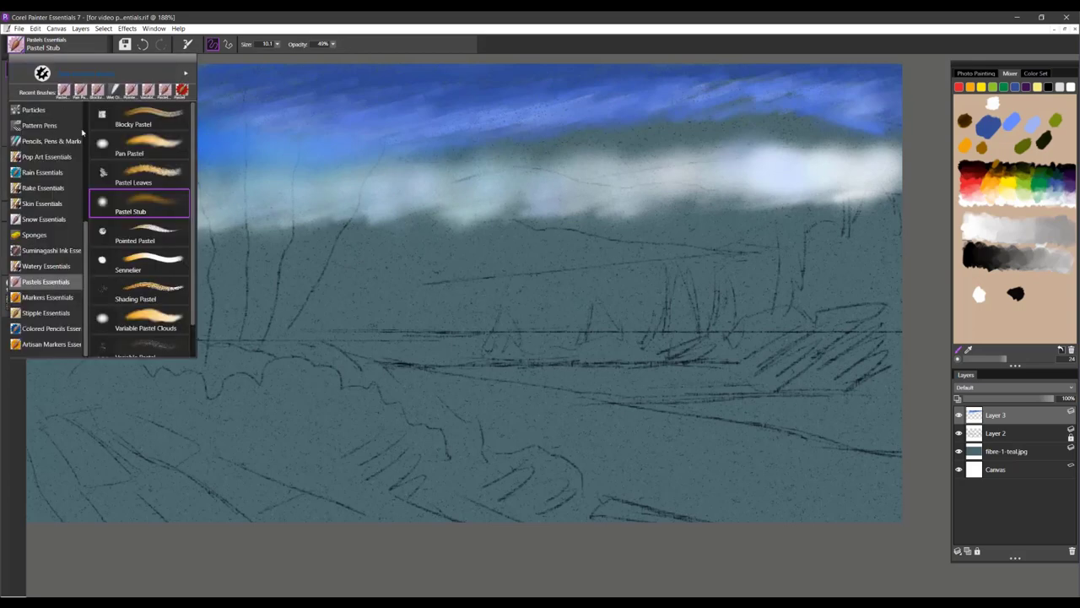
left_click(161, 238)
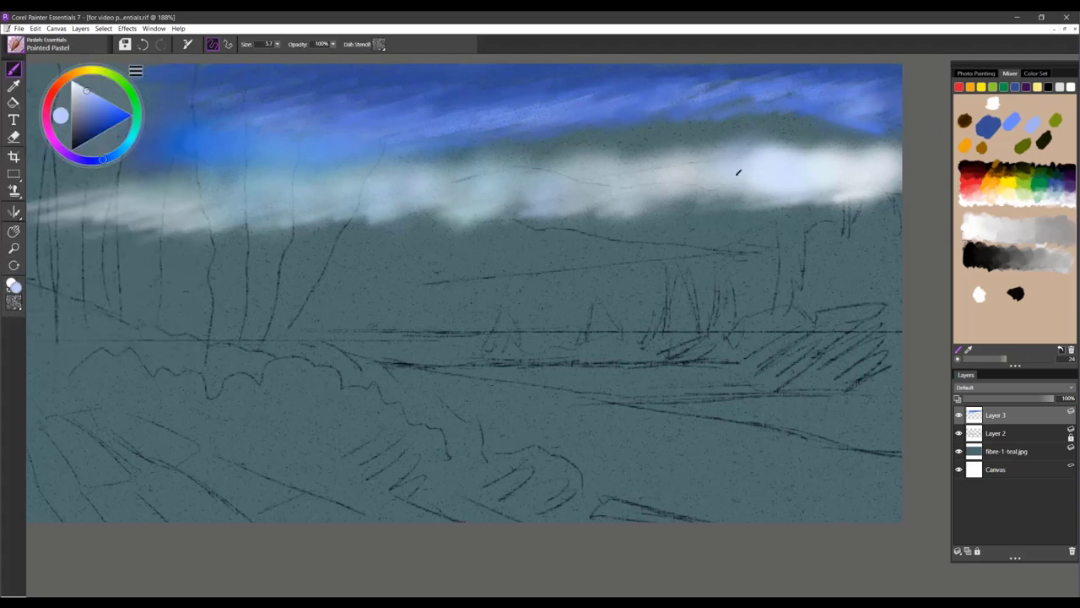
left_click(1000, 128)
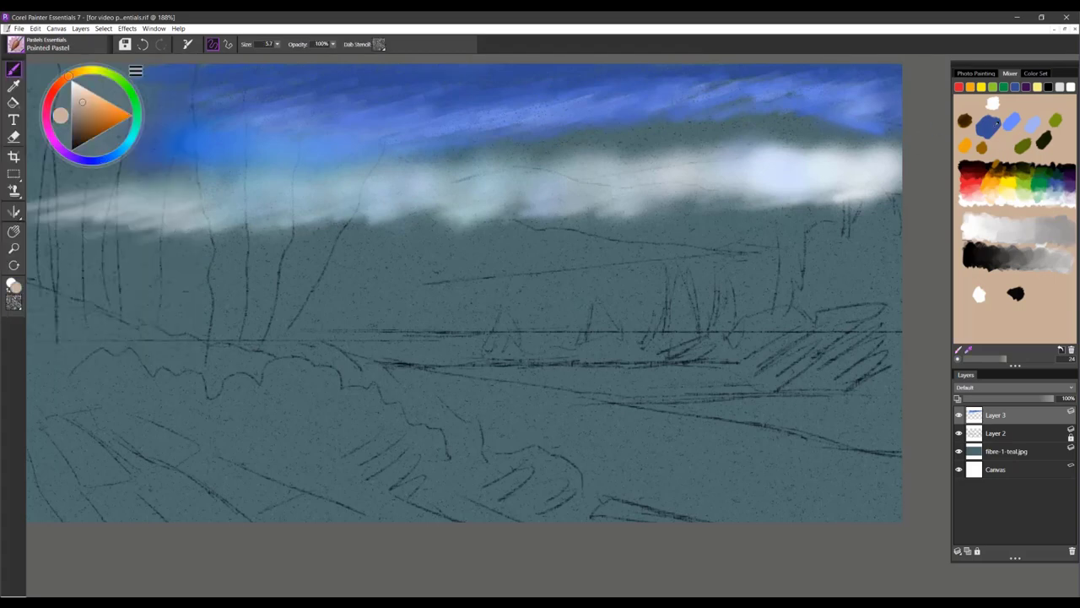
left_click(997, 124)
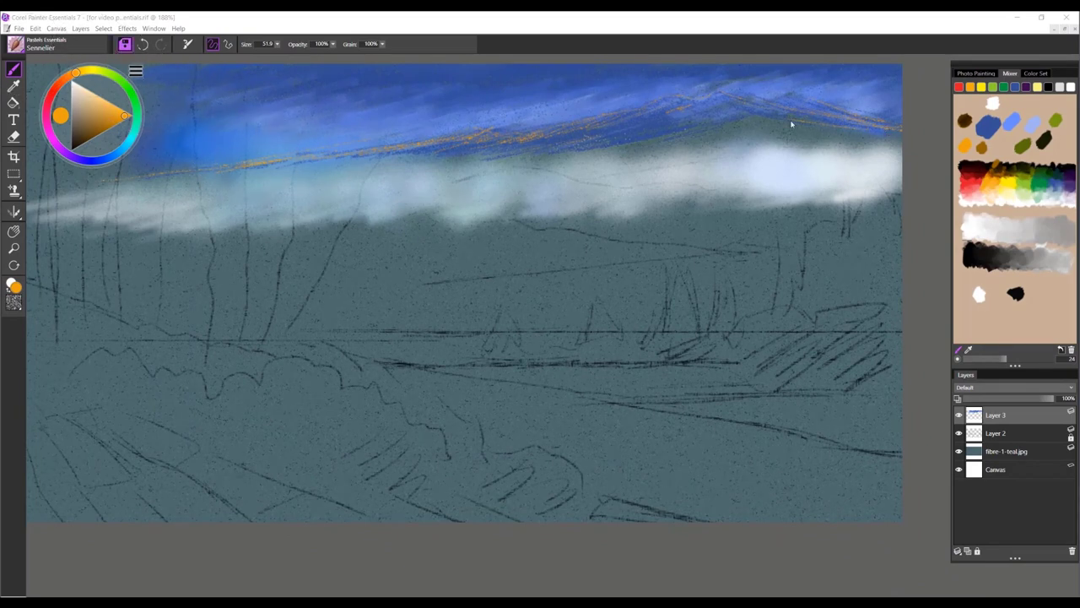
Step: Reset the Sennelier brush, stroke orange across the upper sky and begin working blue sampled from the sky over it
left_click(14, 70)
left_click(187, 45)
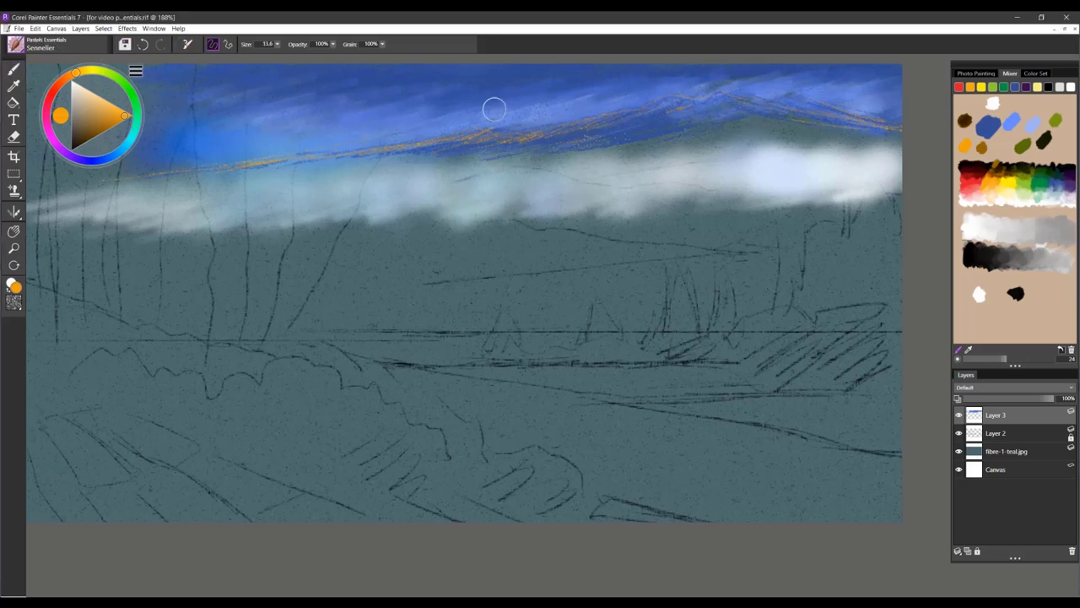
mouse_move(413, 91)
left_mouse_down()
mouse_move(381, 100)
mouse_move(525, 83)
mouse_move(461, 107)
mouse_move(447, 87)
mouse_move(374, 99)
mouse_move(506, 80)
mouse_move(633, 78)
left_mouse_up()
left_click(563, 81, "alt")
left_click(99, 110)
left_click_drag(377, 83, 300, 100)
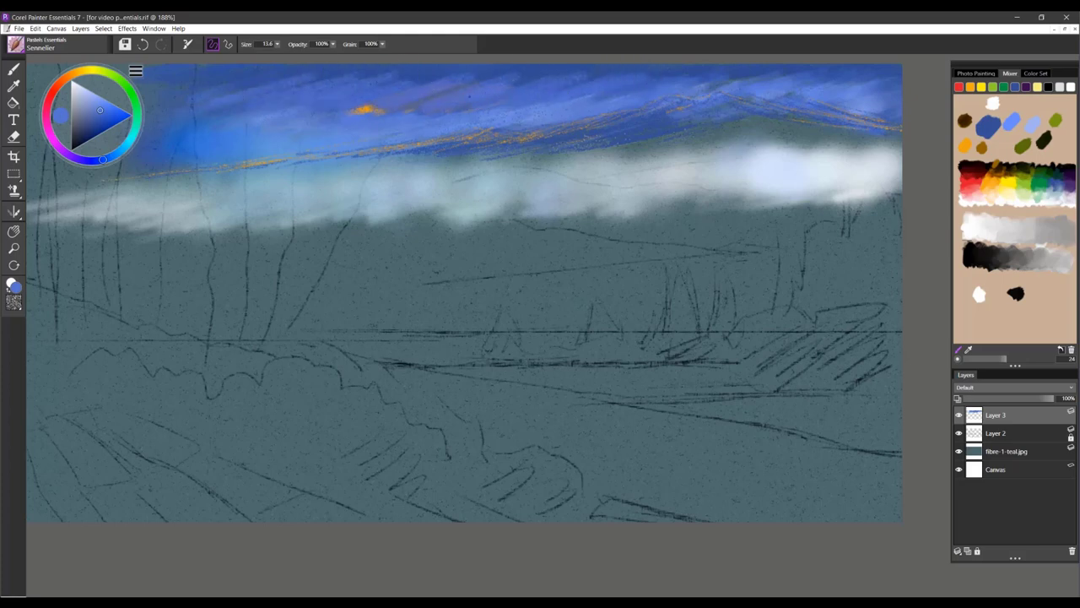
Step: Cover the orange marks in the upper sky with slanting blue Sennelier strokes, sampling colours from the cloud and sky
left_click_drag(552, 75, 356, 111)
left_click_drag(291, 73, 172, 99)
left_click_drag(372, 107, 358, 111)
mouse_move(630, 74)
left_mouse_down()
mouse_move(506, 90)
mouse_move(509, 79)
mouse_move(384, 108)
mouse_move(529, 87)
mouse_move(447, 106)
left_mouse_up()
left_click(794, 156, "alt")
left_click(349, 114, "alt")
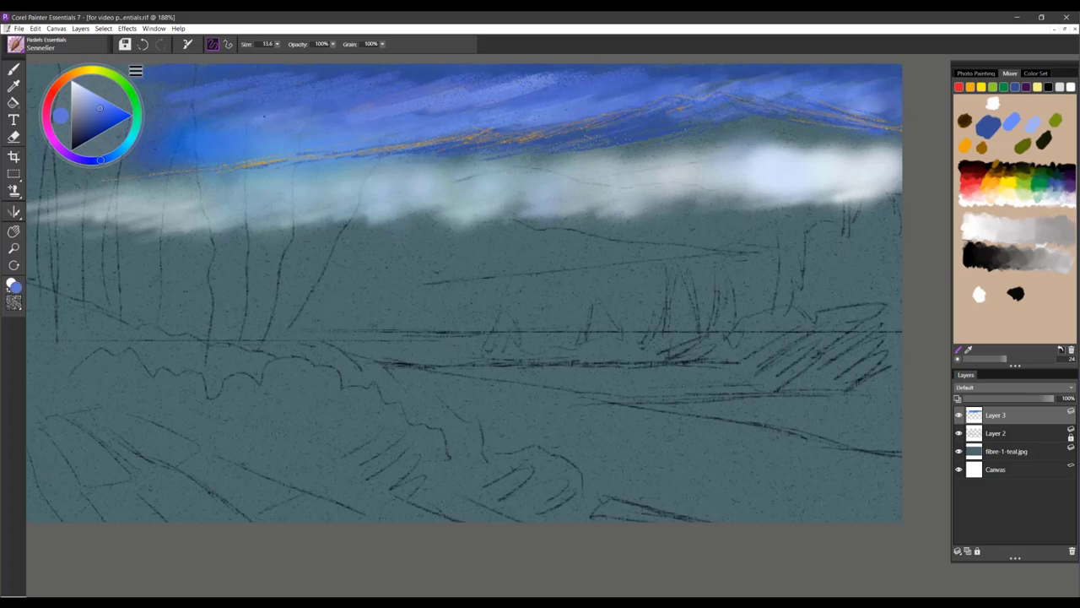
Step: Sample more sky blues and layer long diagonal Sennelier strokes across the left and centre of the upper sky
left_click(237, 71, "alt")
left_click_drag(267, 86, 208, 105)
mouse_move(377, 76)
left_mouse_down()
mouse_move(431, 66)
mouse_move(315, 107)
left_mouse_up()
left_click_drag(539, 86, 421, 117)
left_click_drag(485, 78, 360, 124)
left_click_drag(484, 77, 354, 117)
left_click(303, 129, "alt")
mouse_move(432, 99)
left_mouse_down()
mouse_move(338, 123)
mouse_move(364, 111)
mouse_move(457, 113)
left_mouse_up()
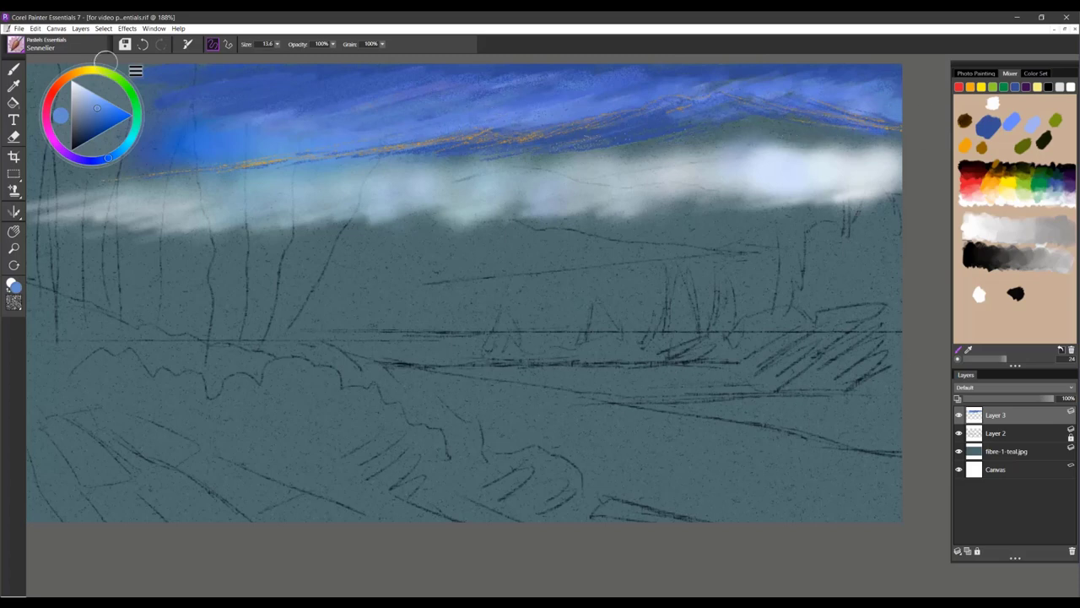
Step: Switch to the Shading Pastel brush, reset it and lay horizontal orange streaks on the flat ground below the horizon
left_click(20, 45)
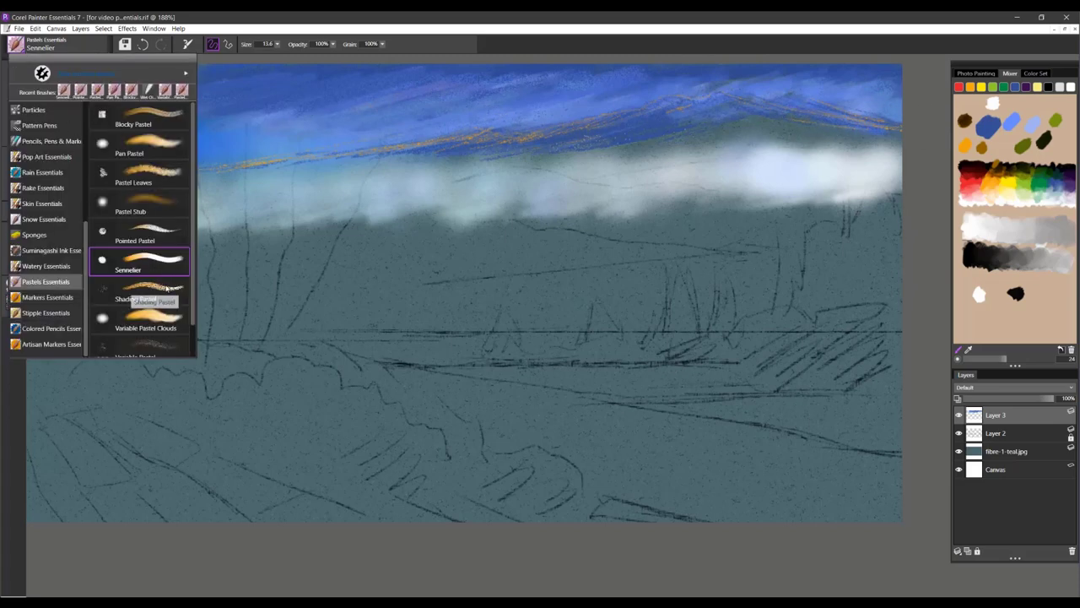
left_click(135, 291)
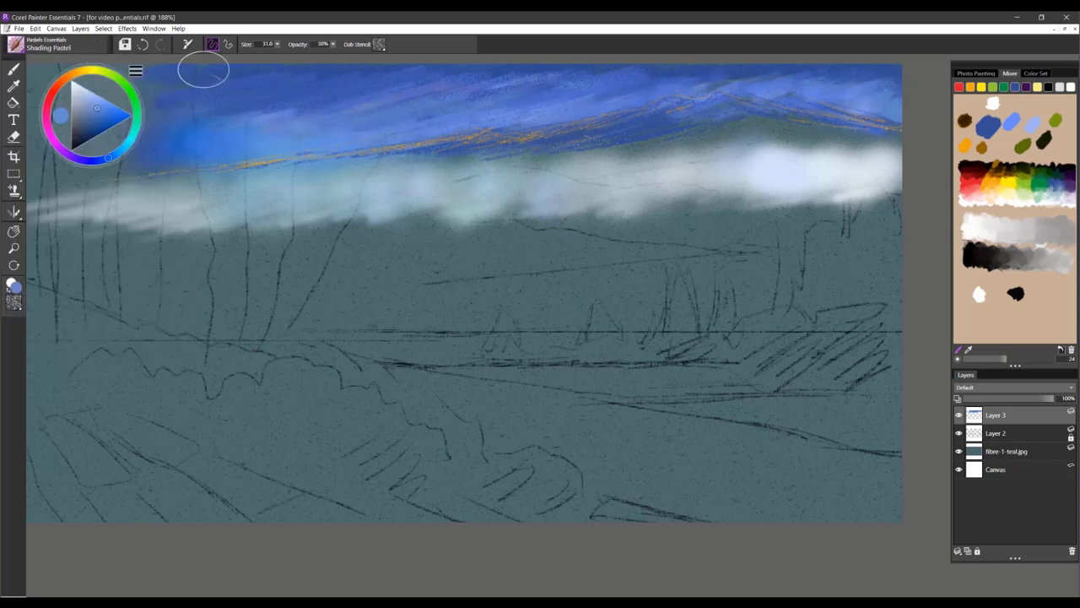
left_click(188, 44)
left_click(971, 145)
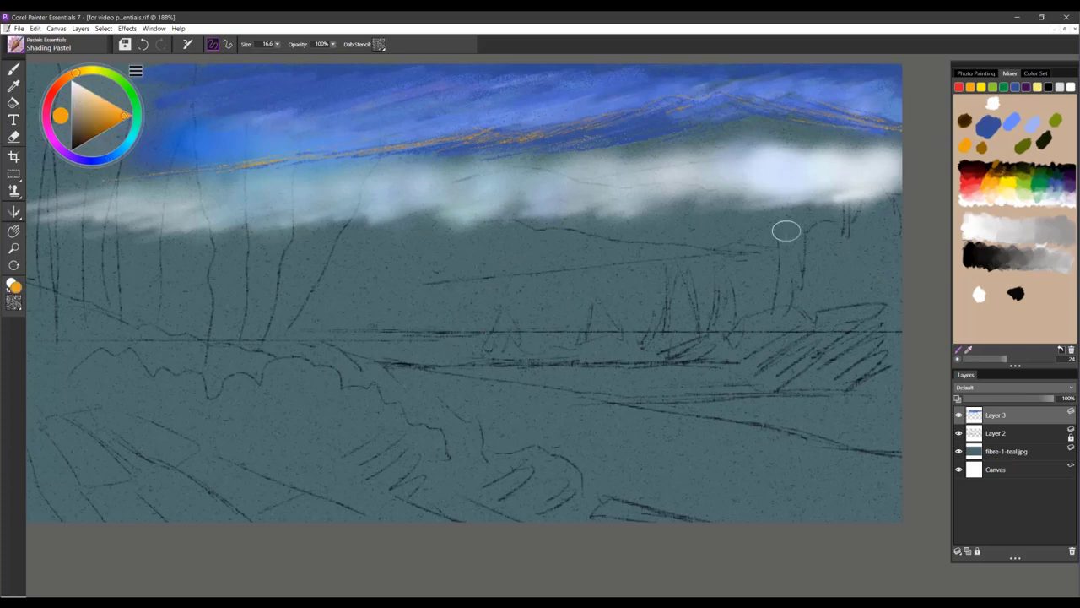
mouse_move(654, 370)
left_mouse_down()
mouse_move(458, 367)
mouse_move(735, 375)
mouse_move(402, 365)
mouse_move(558, 384)
mouse_move(761, 388)
mouse_move(420, 360)
mouse_move(432, 349)
mouse_move(515, 351)
mouse_move(390, 342)
mouse_move(682, 348)
mouse_move(795, 403)
mouse_move(900, 415)
mouse_move(661, 390)
mouse_move(649, 370)
mouse_move(667, 372)
mouse_move(513, 366)
mouse_move(625, 345)
mouse_move(321, 340)
left_mouse_up()
Step: Pick the brown from the mixer and add darker streaks between and below the orange ones
left_click(983, 148)
mouse_move(675, 341)
left_mouse_down()
mouse_move(621, 347)
mouse_move(688, 361)
left_mouse_up()
mouse_move(775, 413)
left_mouse_down()
mouse_move(900, 425)
mouse_move(658, 395)
left_mouse_up()
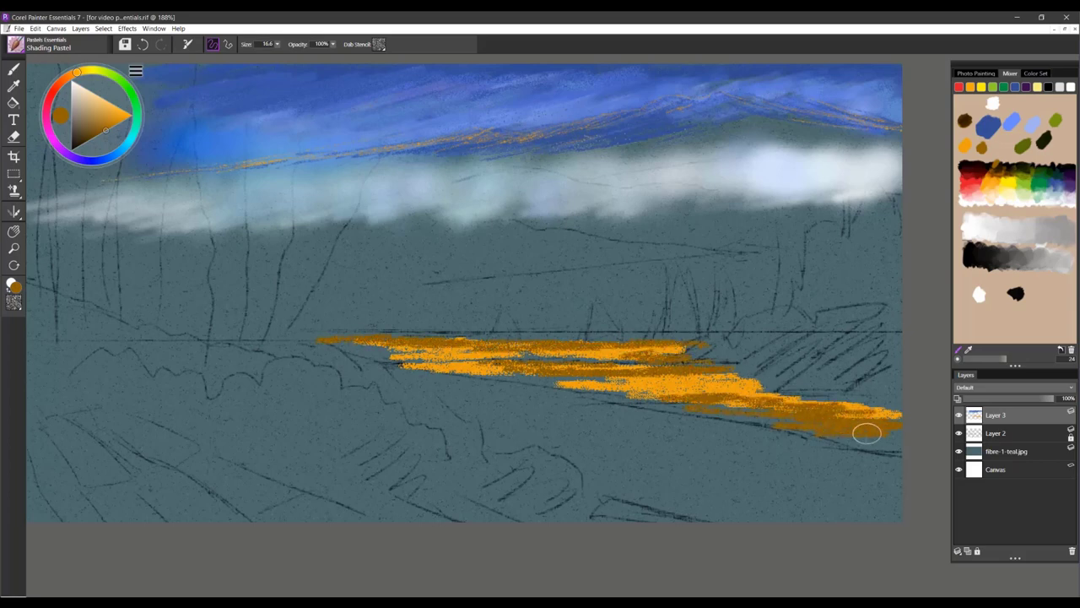
left_click_drag(799, 431, 718, 428)
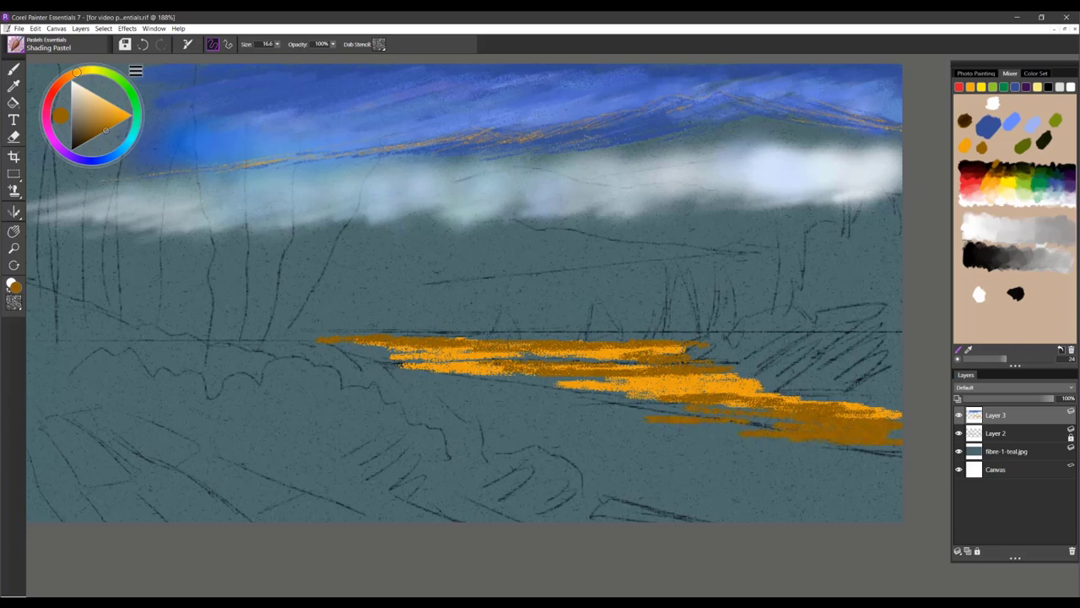
Step: Sample the orange again, widen the streaks toward both sides and add a separate band below the brown area
left_click(705, 390, "alt")
mouse_move(695, 397)
left_mouse_down()
mouse_move(618, 401)
mouse_move(707, 409)
mouse_move(499, 396)
left_mouse_up()
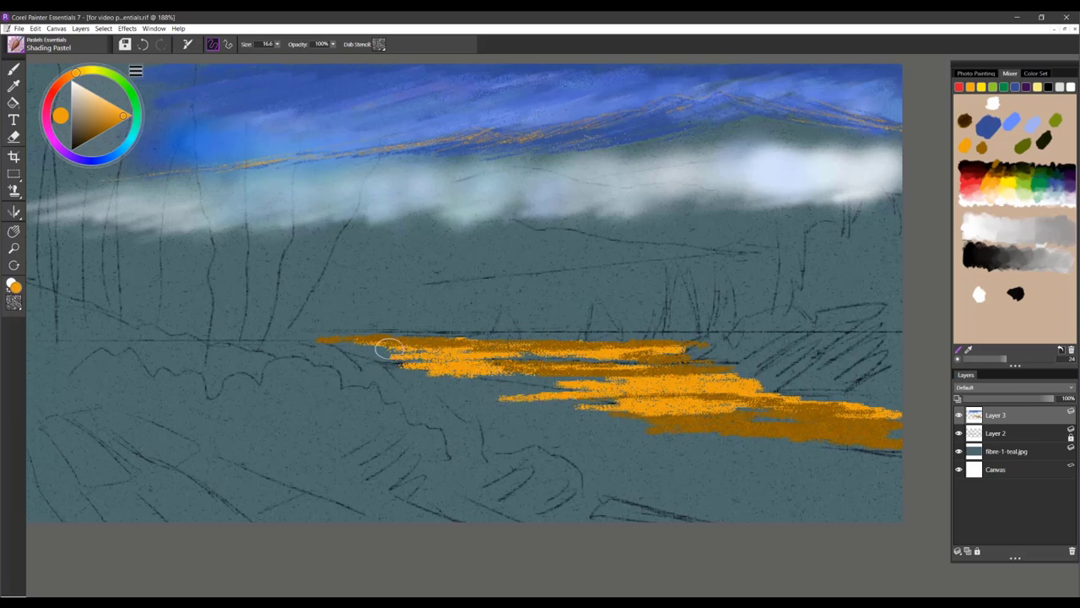
mouse_move(308, 342)
left_mouse_down()
mouse_move(701, 349)
mouse_move(764, 370)
left_mouse_up()
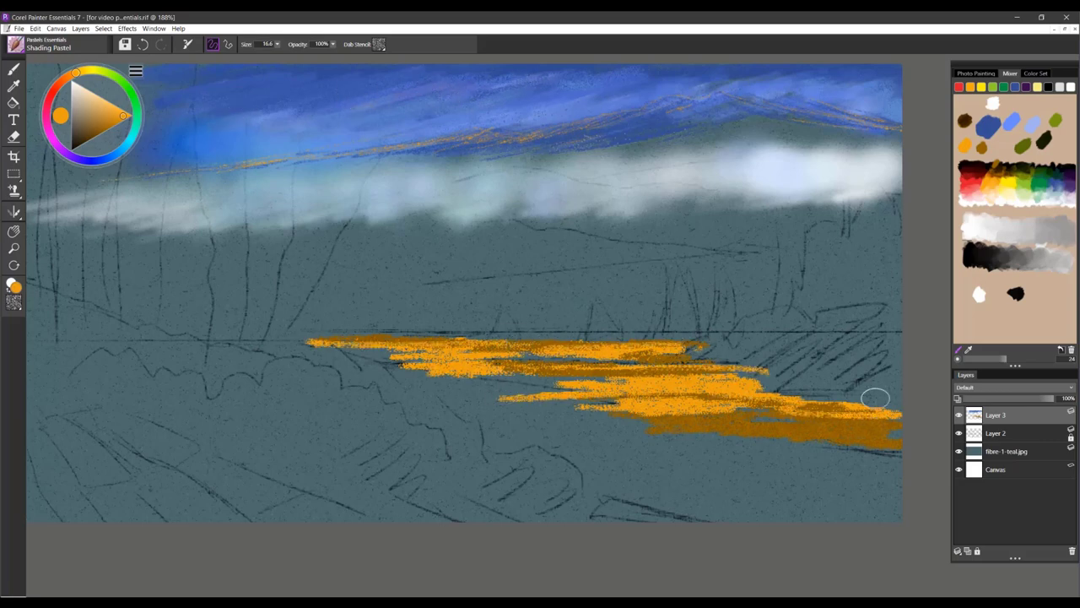
mouse_move(827, 456)
left_mouse_down()
mouse_move(735, 457)
mouse_move(859, 470)
mouse_move(652, 472)
left_mouse_up()
mouse_move(729, 458)
left_mouse_down()
mouse_move(609, 462)
mouse_move(748, 468)
left_mouse_up()
Step: Sample the brown and fill the gaps between the orange bands, extending the patch's left edge
left_click(778, 419, "alt")
mouse_move(880, 466)
left_mouse_down()
mouse_move(745, 473)
mouse_move(861, 478)
mouse_move(660, 445)
left_mouse_up()
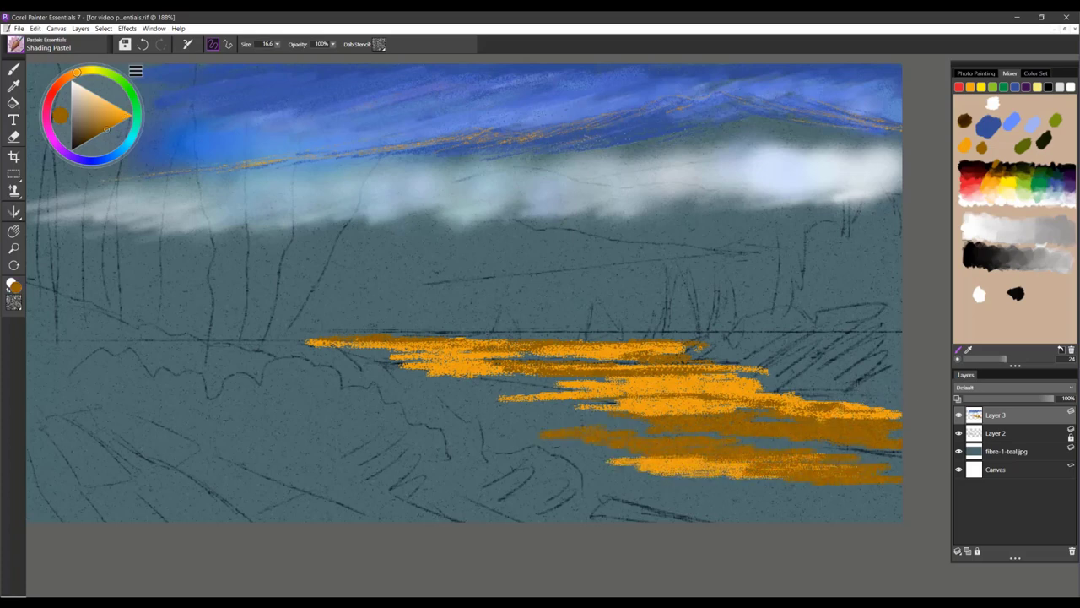
left_click_drag(498, 417, 702, 436)
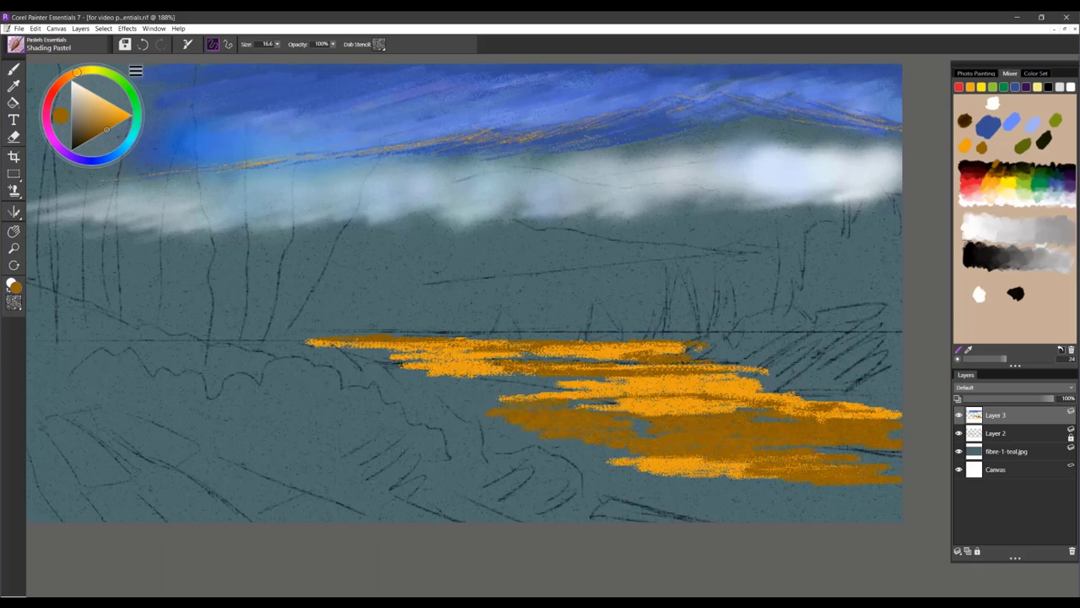
left_click_drag(498, 397, 624, 385)
Step: Sample the orange and add bright highlight streaks over the brown and along the patch's lower right edge
left_click(684, 466, "alt")
left_click_drag(655, 420, 529, 418)
mouse_move(528, 418)
left_mouse_down()
mouse_move(719, 434)
mouse_move(866, 477)
mouse_move(777, 494)
left_mouse_up()
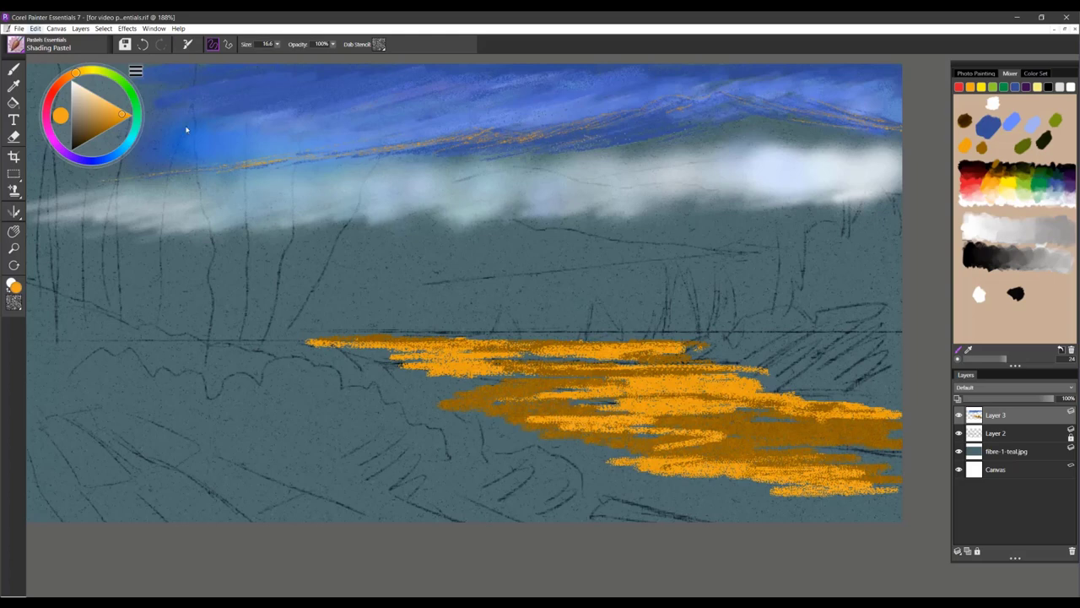
Step: Switch to the Variable Pastel Clouds brush and dab soft pale clouds across the left half of the blue sky
left_click(16, 45)
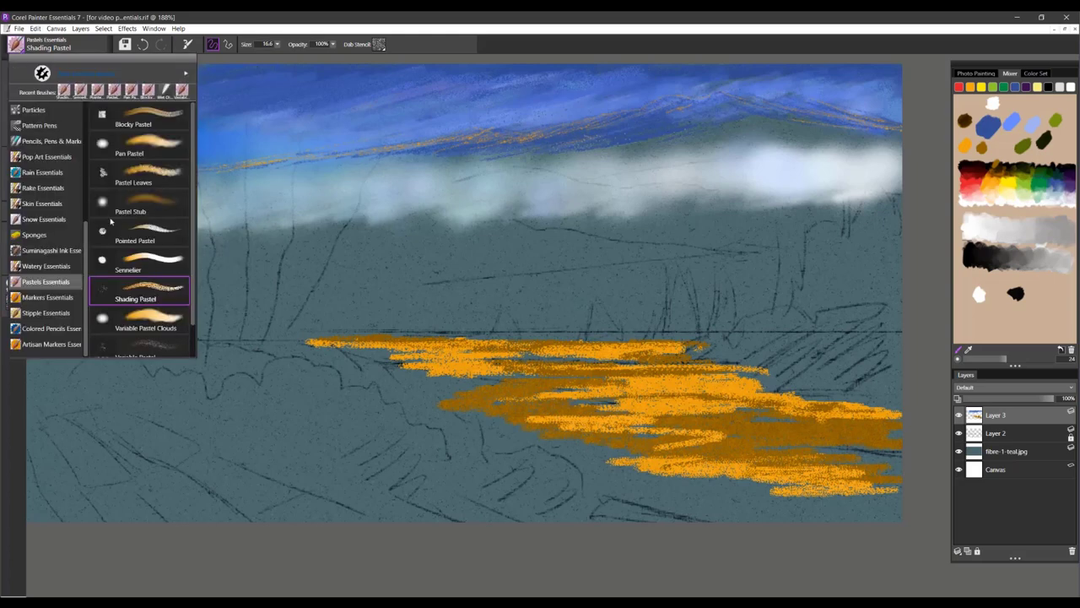
left_click(145, 320)
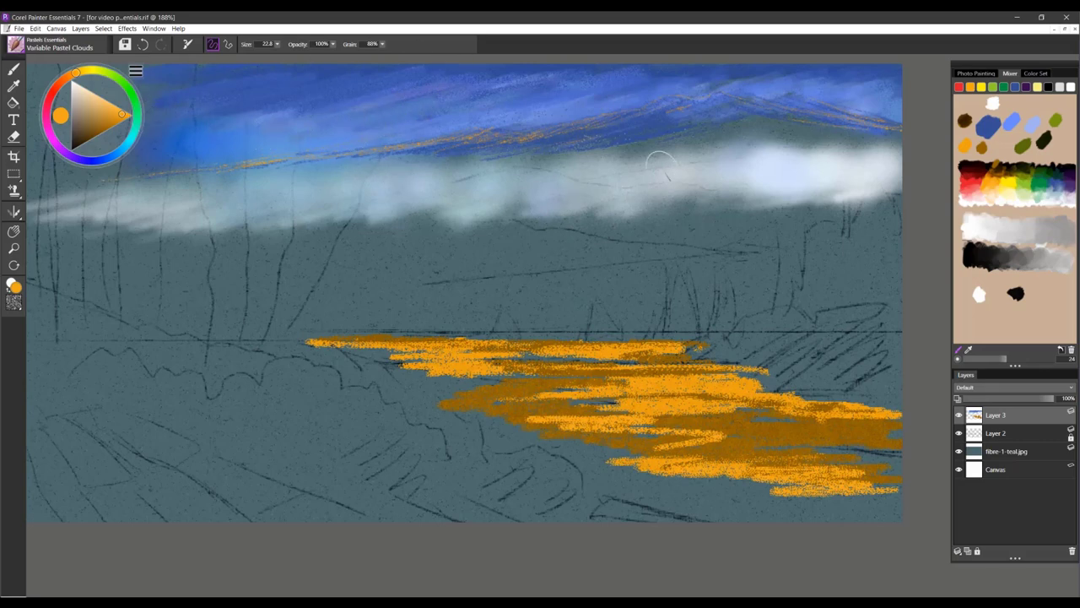
left_click(1013, 211)
left_click(1010, 202)
left_click(321, 94)
mouse_move(321, 94)
left_mouse_down()
mouse_move(369, 86)
mouse_move(367, 101)
mouse_move(339, 107)
mouse_move(262, 95)
mouse_move(200, 99)
left_mouse_up()
mouse_move(399, 99)
left_mouse_down()
mouse_move(431, 90)
mouse_move(420, 88)
mouse_move(461, 84)
left_mouse_up()
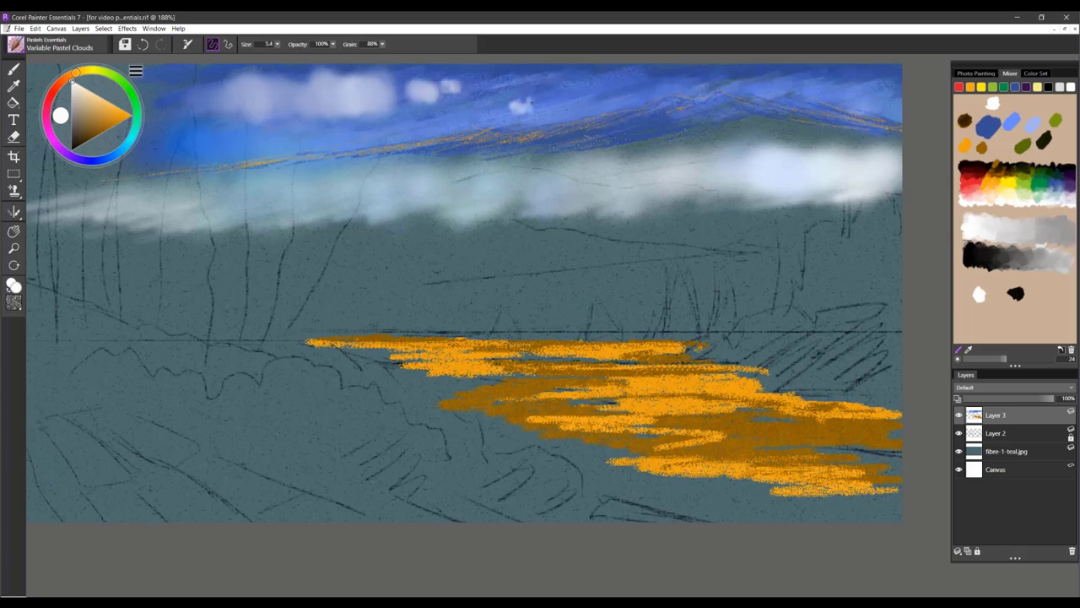
Step: Build a crisp white cumulus cloud with a flat trailing base above the mountain ridge at brush size 5.4
mouse_move(555, 110)
left_mouse_down()
mouse_move(568, 111)
mouse_move(527, 103)
mouse_move(534, 98)
left_mouse_up()
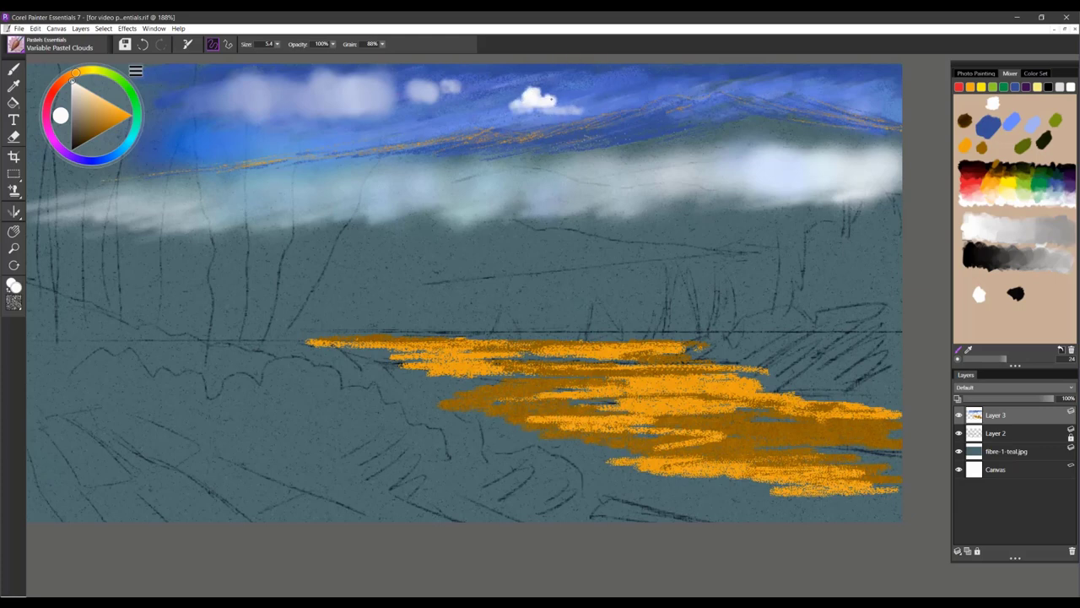
left_click_drag(557, 104, 614, 102)
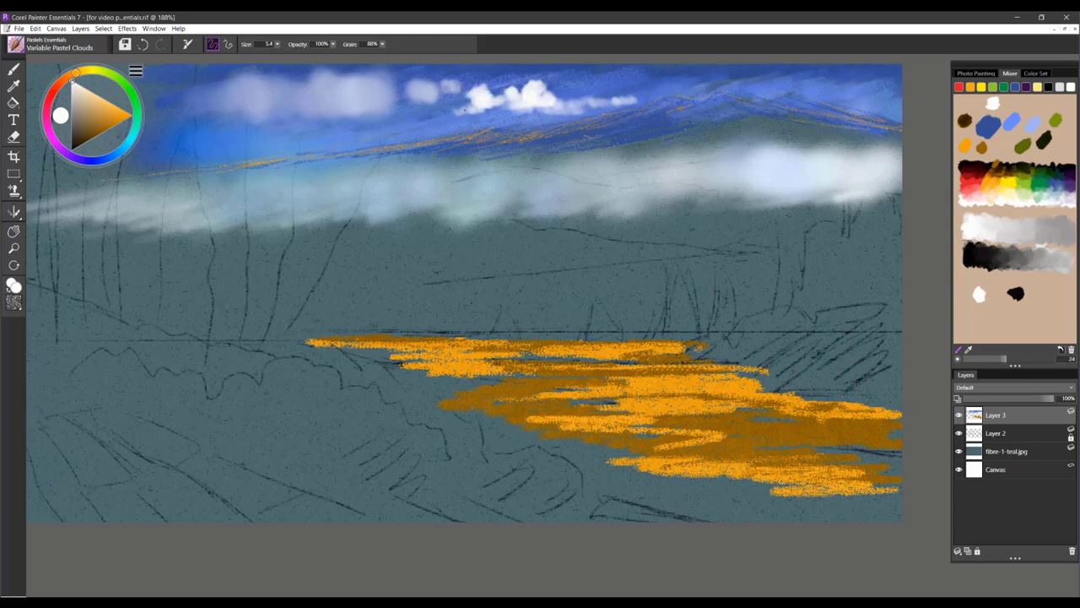
mouse_move(466, 109)
left_mouse_down()
mouse_move(436, 114)
mouse_move(496, 128)
left_mouse_up()
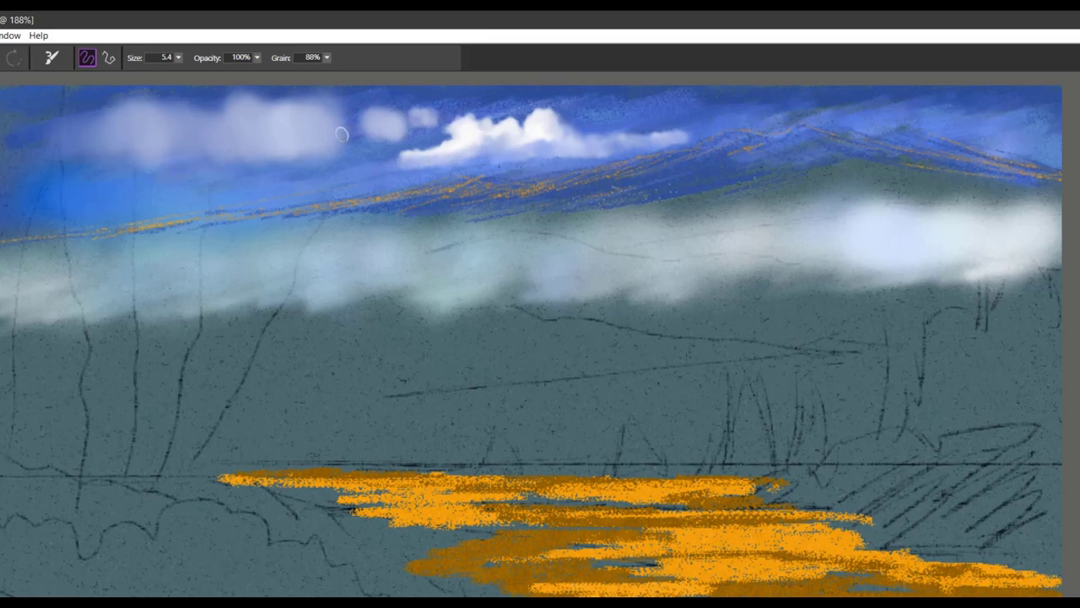
Step: Enlarge the cloud brush to 33.2 and thicken the pale cloud band from the right side toward the left
left_click_drag(639, 260, 670, 261)
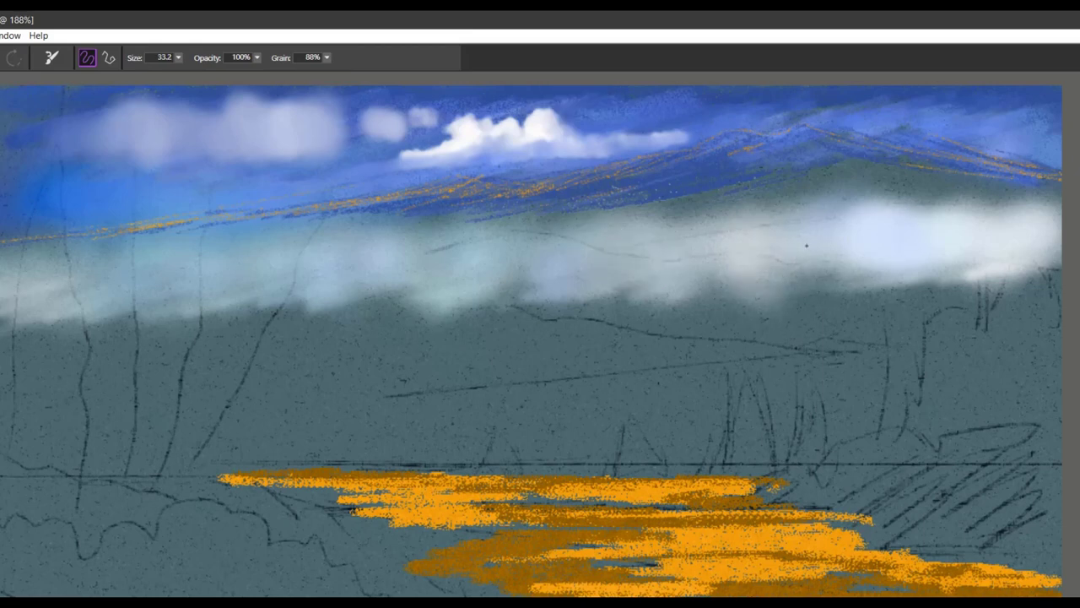
mouse_move(842, 207)
left_mouse_down()
mouse_move(844, 262)
mouse_move(915, 271)
mouse_move(996, 254)
mouse_move(1032, 271)
mouse_move(986, 261)
mouse_move(987, 232)
mouse_move(951, 262)
mouse_move(672, 282)
mouse_move(408, 271)
mouse_move(393, 286)
mouse_move(602, 225)
mouse_move(803, 202)
mouse_move(1045, 232)
mouse_move(859, 210)
mouse_move(640, 225)
mouse_move(686, 218)
mouse_move(679, 287)
left_mouse_up()
left_click_drag(613, 289, 92, 288)
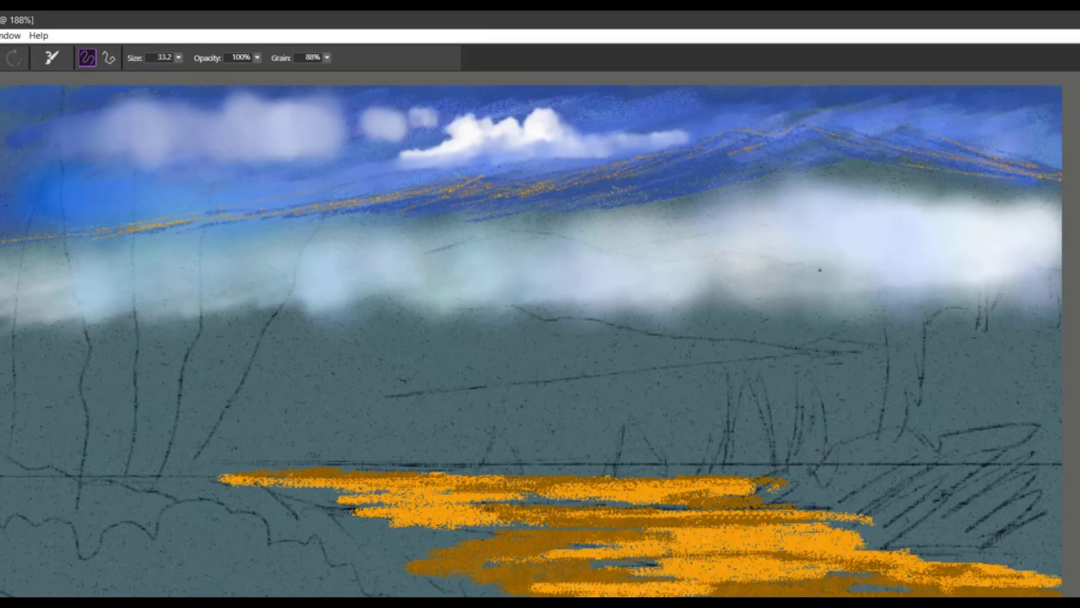
Step: Switch to the Variable Pastel brush
key("ctrl+b")
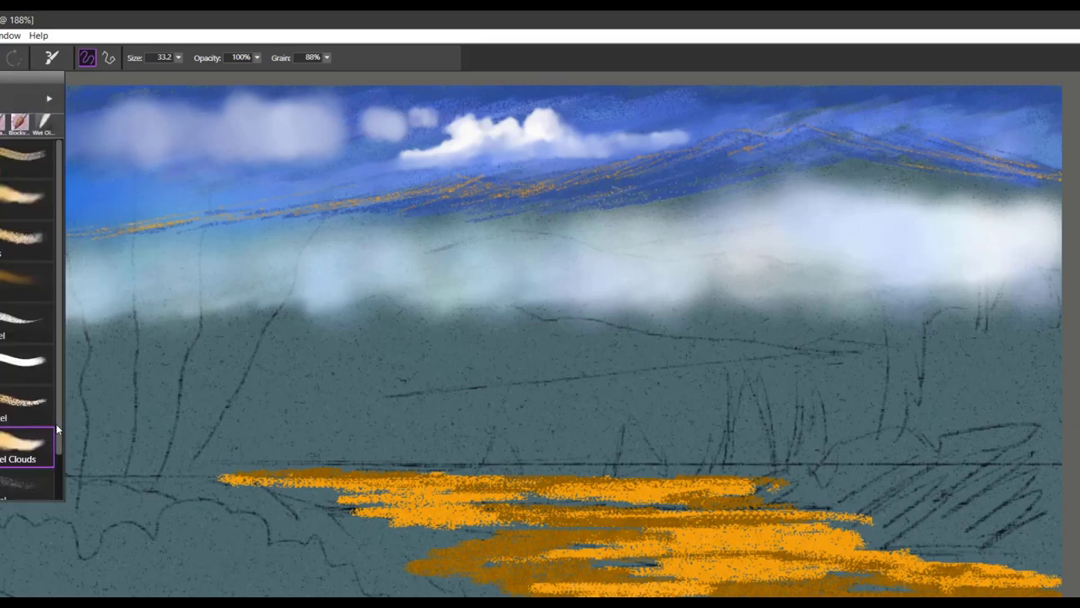
scroll(55, 423, "down", 2)
left_click(20, 448)
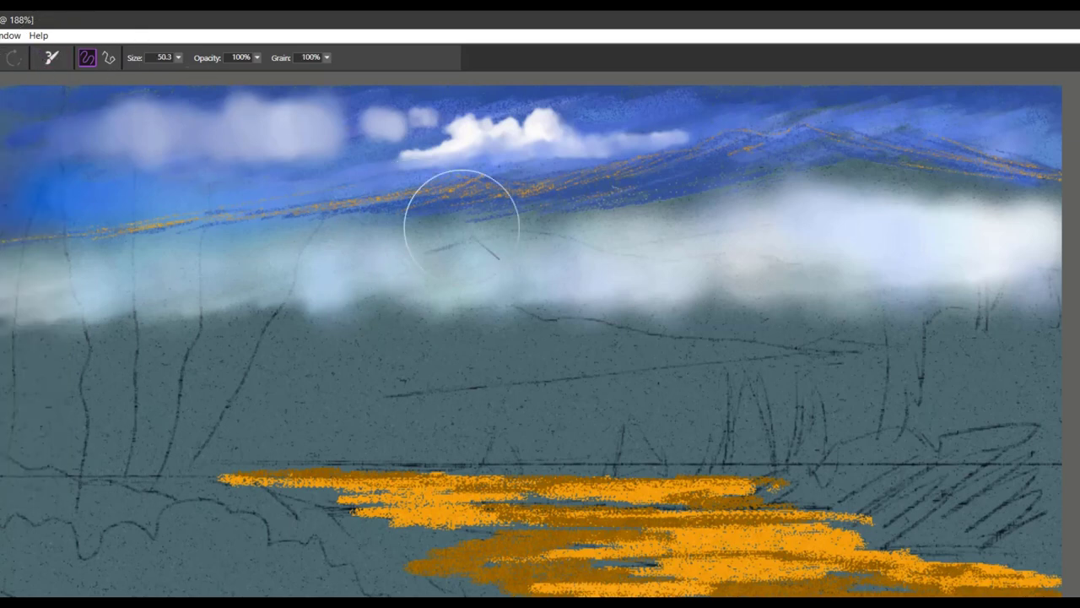
left_click(308, 378)
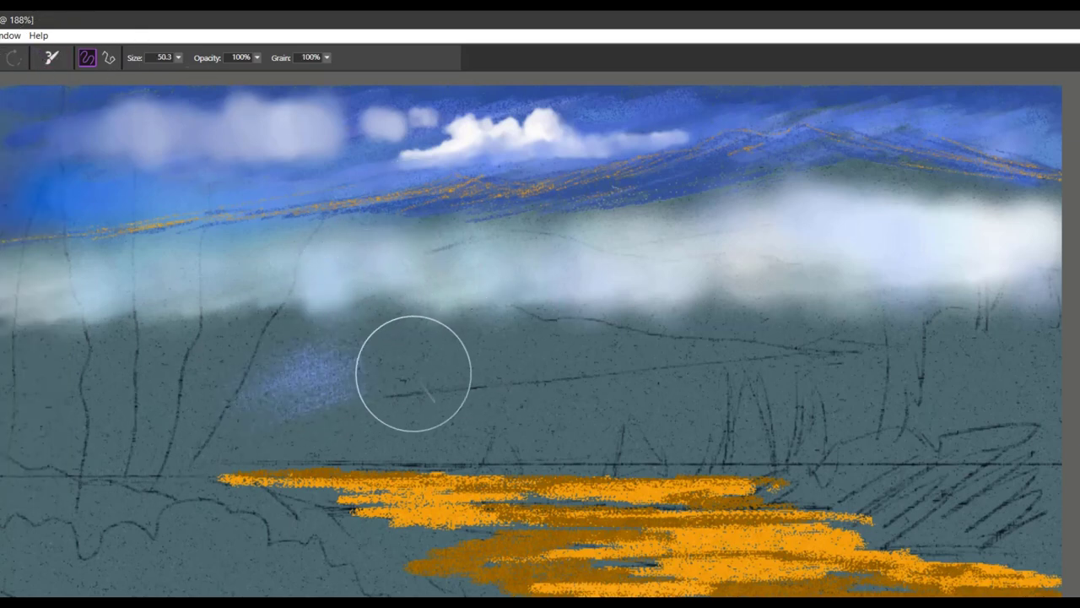
key("ctrl+z")
key("ctrl+z")
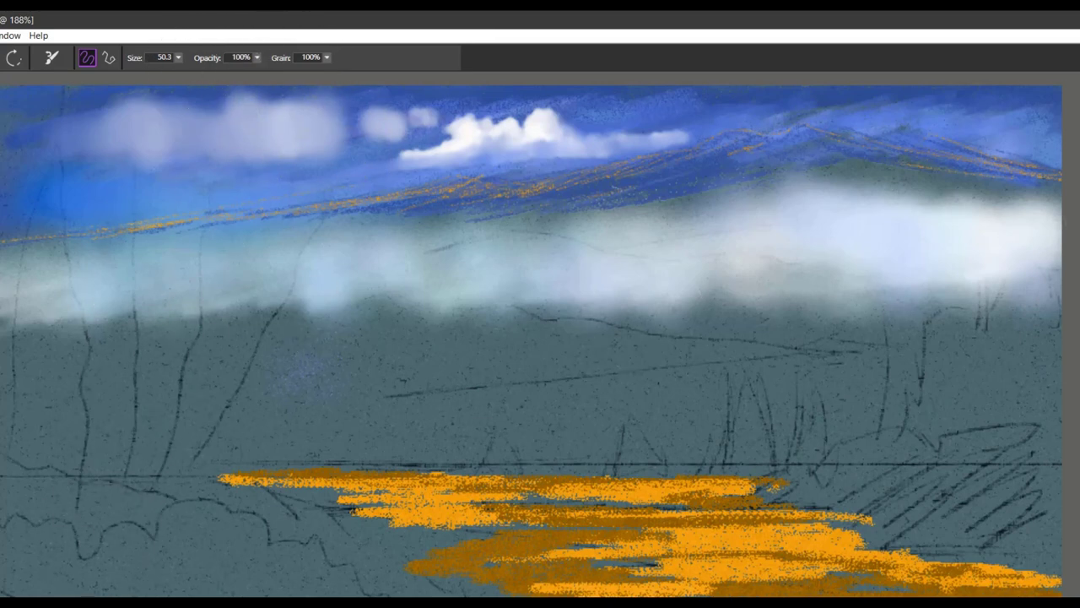
Step: Block in the foreground bushes with grainy pale blue pastel and deepen their centres with dark blue from the mixer
left_click_drag(173, 548, 223, 591)
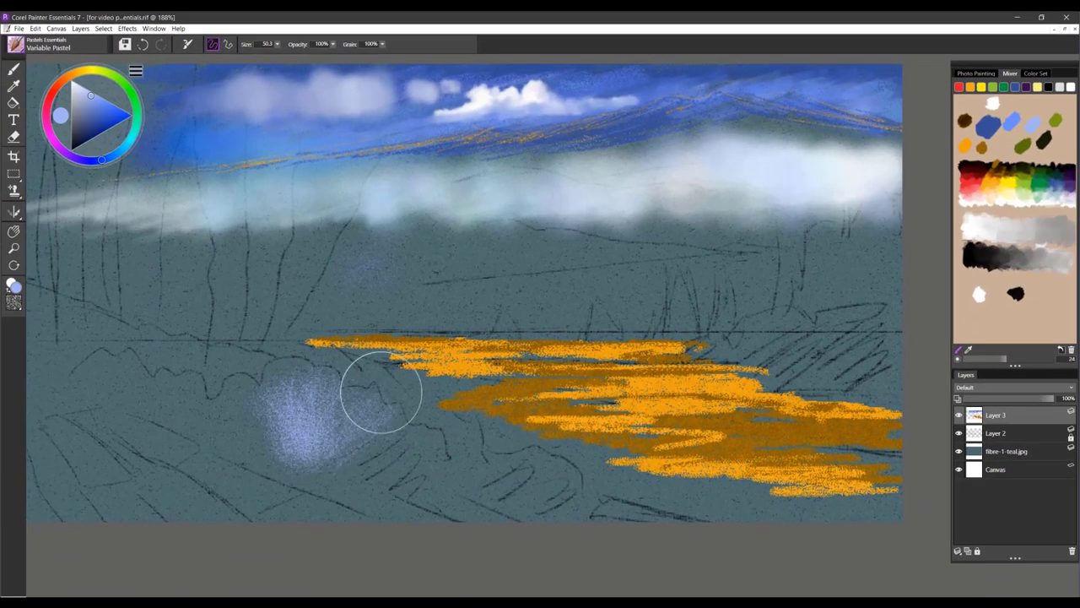
mouse_move(380, 391)
left_mouse_down()
mouse_move(421, 444)
mouse_move(447, 431)
mouse_move(257, 426)
mouse_move(228, 388)
mouse_move(178, 388)
mouse_move(169, 422)
left_mouse_up()
mouse_move(287, 388)
left_mouse_down()
mouse_move(562, 511)
mouse_move(391, 469)
mouse_move(411, 461)
mouse_move(357, 459)
mouse_move(325, 405)
mouse_move(304, 395)
mouse_move(295, 439)
mouse_move(422, 449)
mouse_move(544, 507)
left_mouse_up()
left_click(977, 135)
left_click(988, 128)
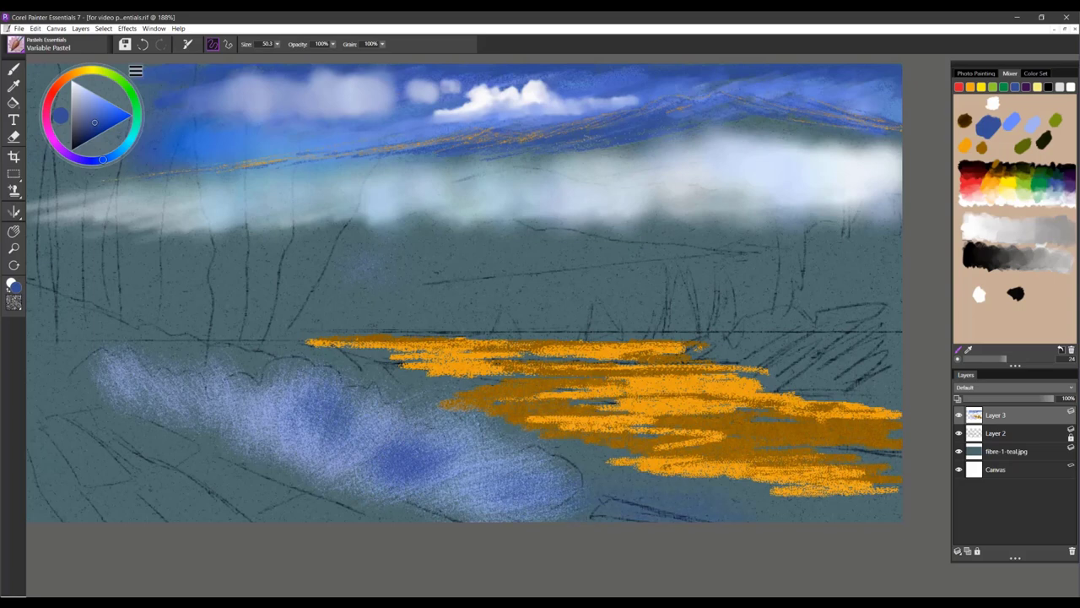
Step: Blend the lower and right parts of the orange patch with grainy strokes in orange and brown sampled from it
left_click(806, 487, "alt")
mouse_move(634, 472)
left_mouse_down()
mouse_move(794, 457)
mouse_move(869, 473)
mouse_move(730, 496)
left_mouse_up()
mouse_move(869, 503)
left_mouse_down()
mouse_move(610, 483)
mouse_move(606, 449)
mouse_move(891, 428)
left_mouse_up()
left_click(545, 405, "alt")
mouse_move(511, 397)
left_mouse_down()
mouse_move(722, 390)
mouse_move(893, 419)
mouse_move(854, 482)
mouse_move(721, 492)
left_mouse_up()
Step: Sample the teal paper colour and stroke it over the upper and middle parts of the orange patch to mute them
left_click(885, 393, "alt")
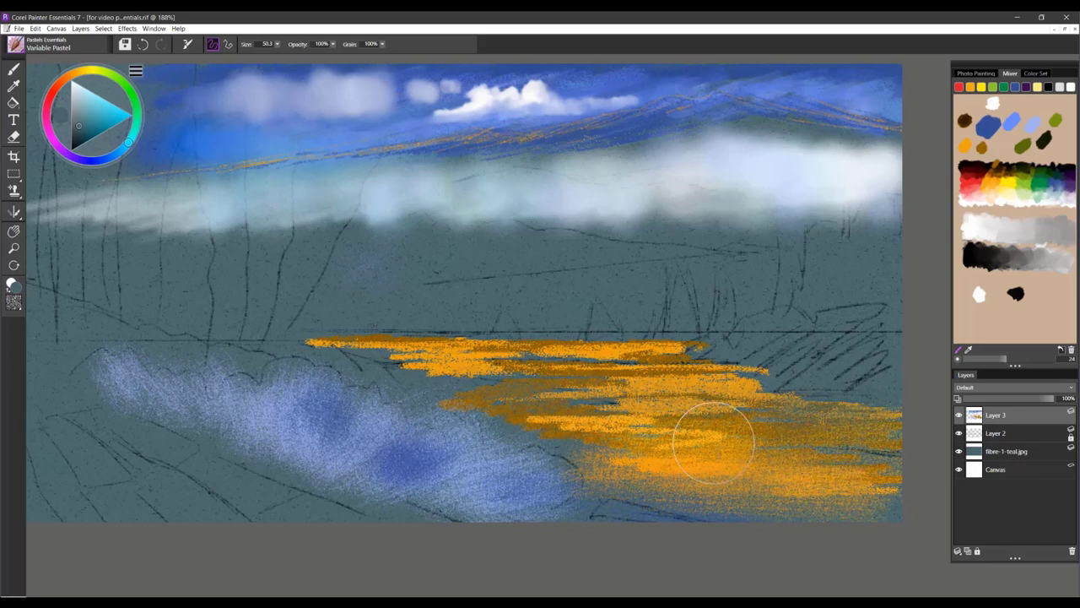
left_click_drag(648, 388, 557, 392)
mouse_move(469, 366)
left_mouse_down()
mouse_move(404, 359)
mouse_move(624, 355)
left_mouse_up()
left_click_drag(692, 405, 752, 403)
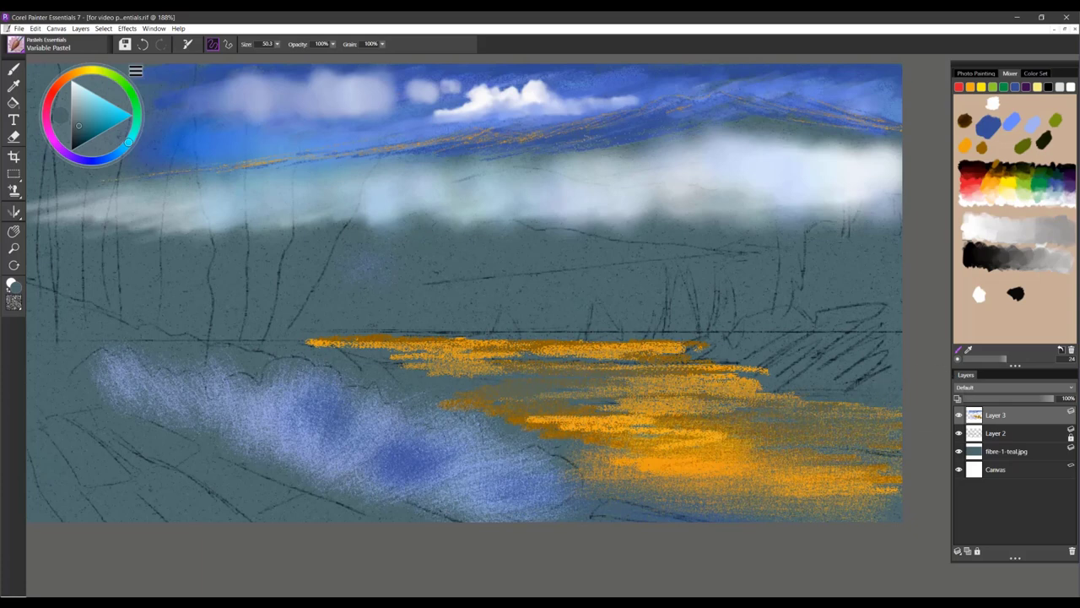
Step: Block in the right middle distance with dark blue from the mixer and carry it across the right side of the orange patch
left_click(514, 477, "alt")
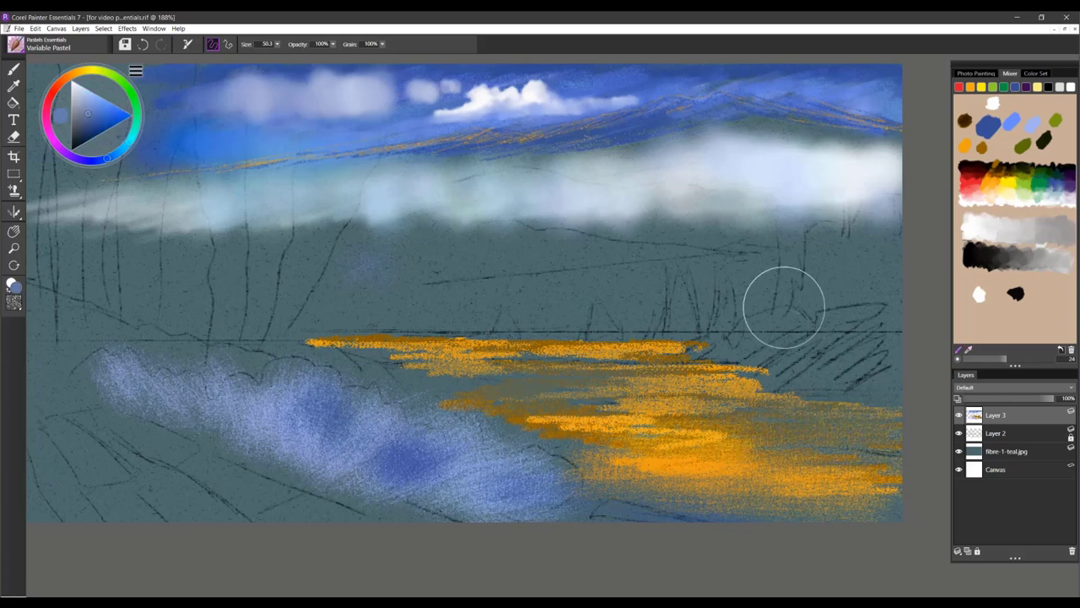
left_click_drag(778, 317, 793, 282)
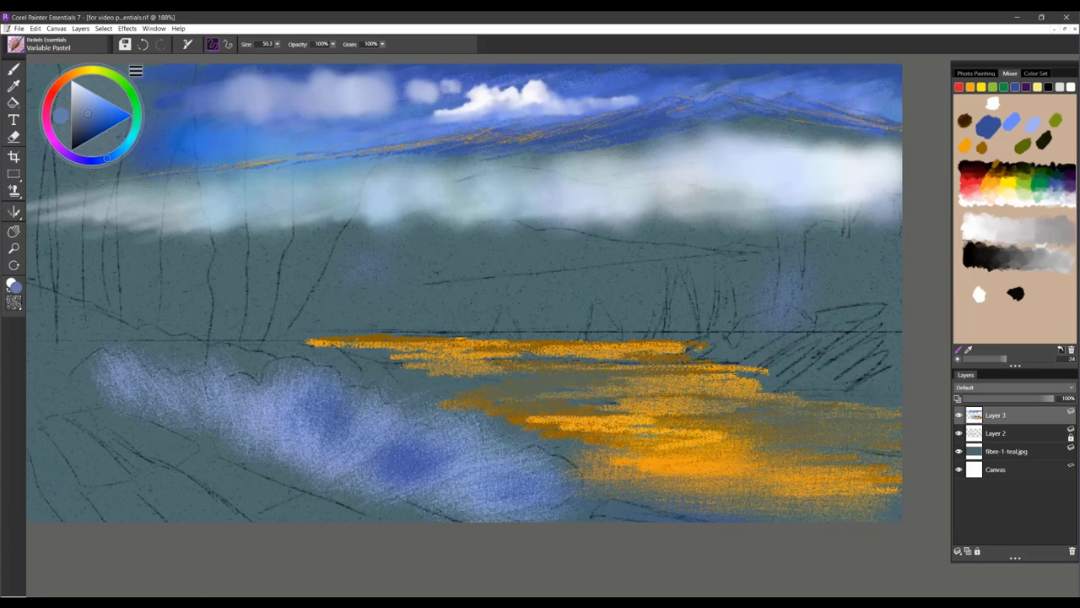
left_click(965, 146, "alt")
left_click(988, 128, "alt")
mouse_move(840, 266)
left_mouse_down()
mouse_move(844, 204)
mouse_move(843, 234)
mouse_move(879, 173)
left_mouse_up()
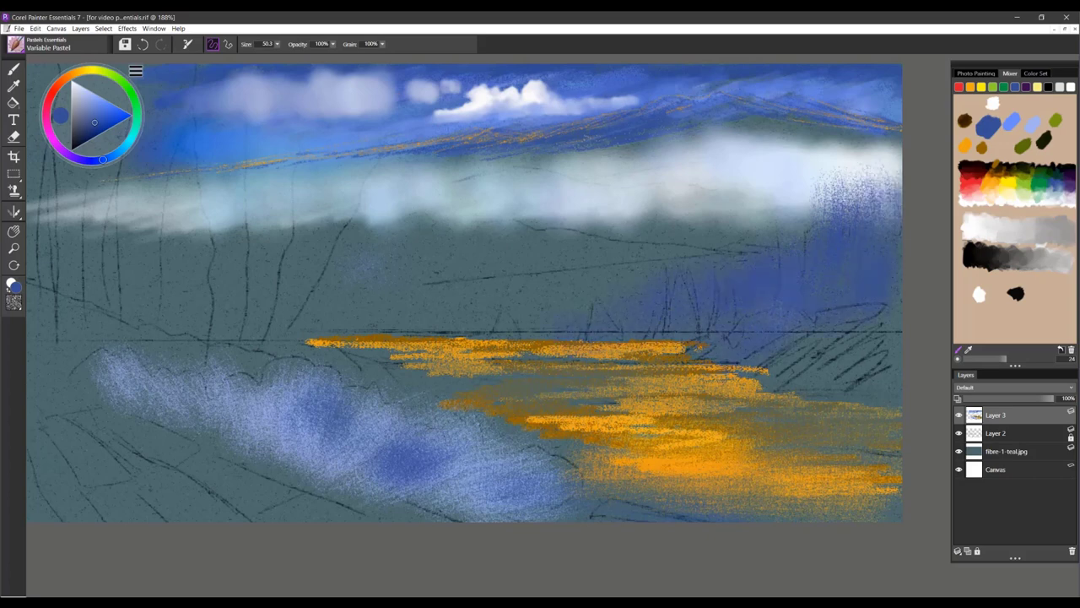
mouse_move(707, 374)
left_mouse_down()
mouse_move(745, 379)
mouse_move(639, 351)
left_mouse_up()
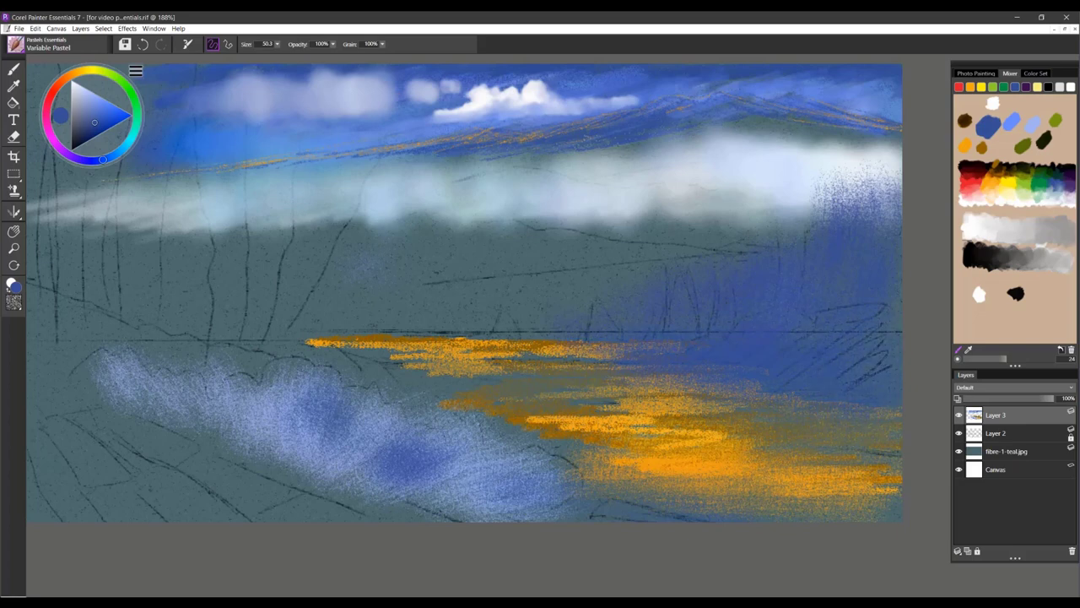
mouse_move(714, 423)
left_mouse_down()
mouse_move(650, 419)
mouse_move(849, 456)
mouse_move(802, 485)
mouse_move(849, 492)
left_mouse_up()
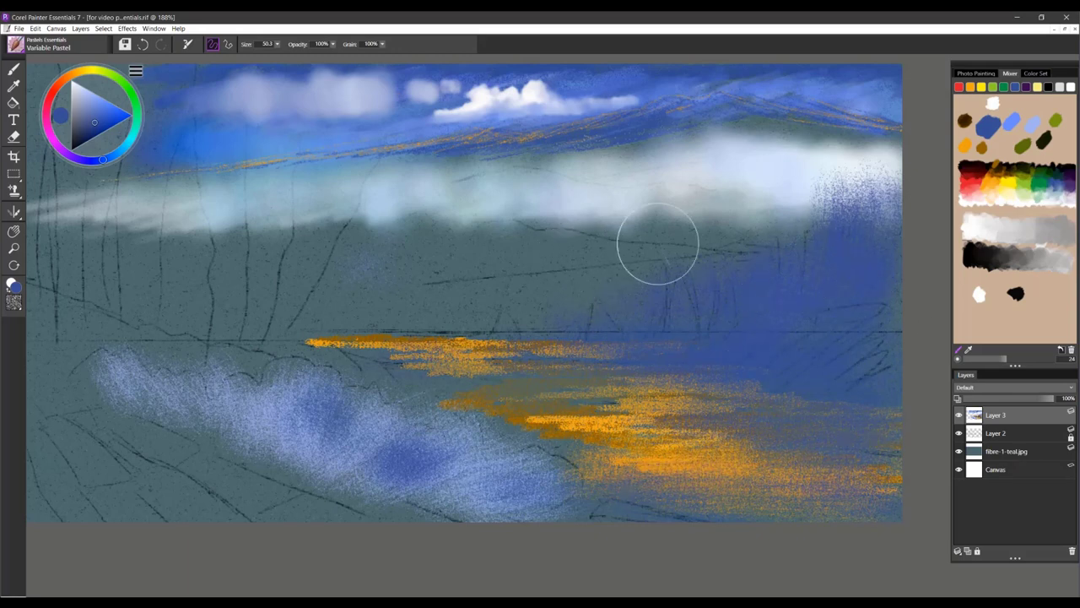
Step: Add grainy white snow along the mountain ridge, reducing the brush size from 25.4 to 14.0 and 5.7 for finer marks
mouse_move(635, 150)
left_mouse_down()
mouse_move(647, 147)
mouse_move(636, 150)
left_mouse_up()
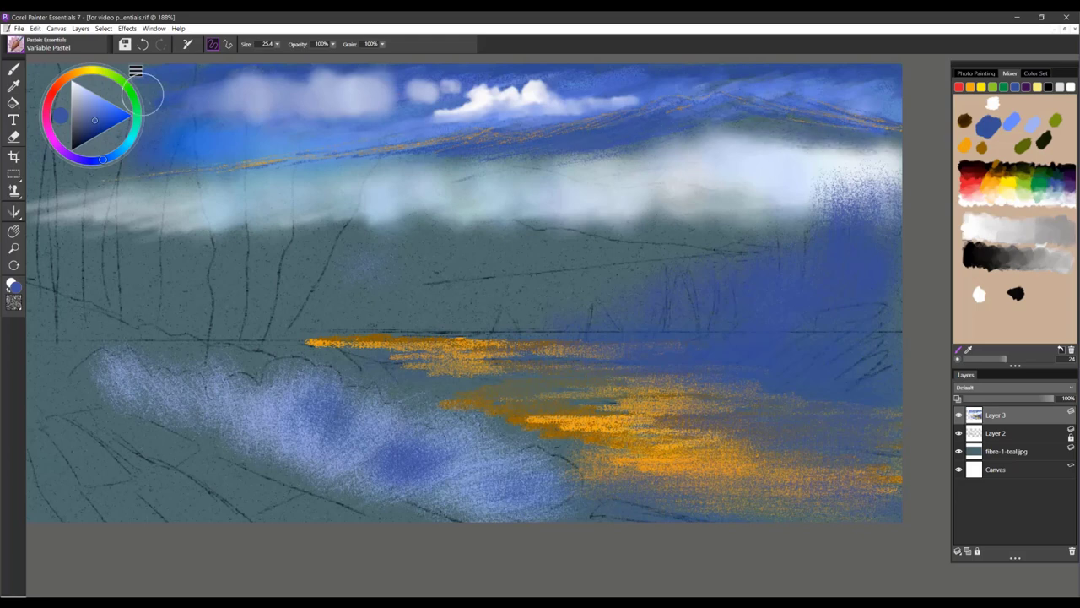
left_click(1071, 86)
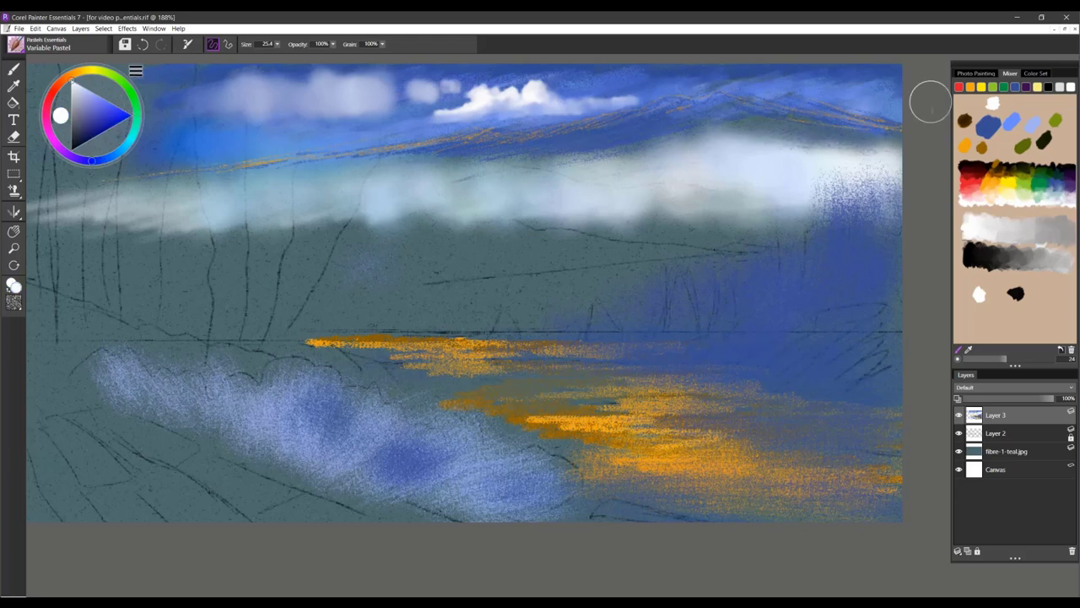
left_click_drag(687, 113, 613, 131)
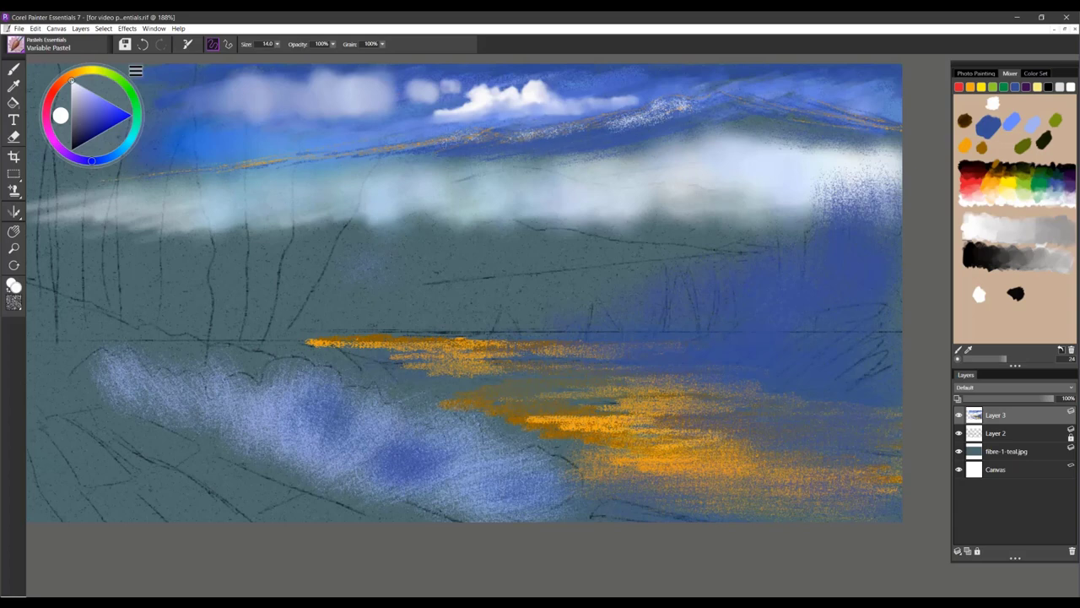
key("shift+x")
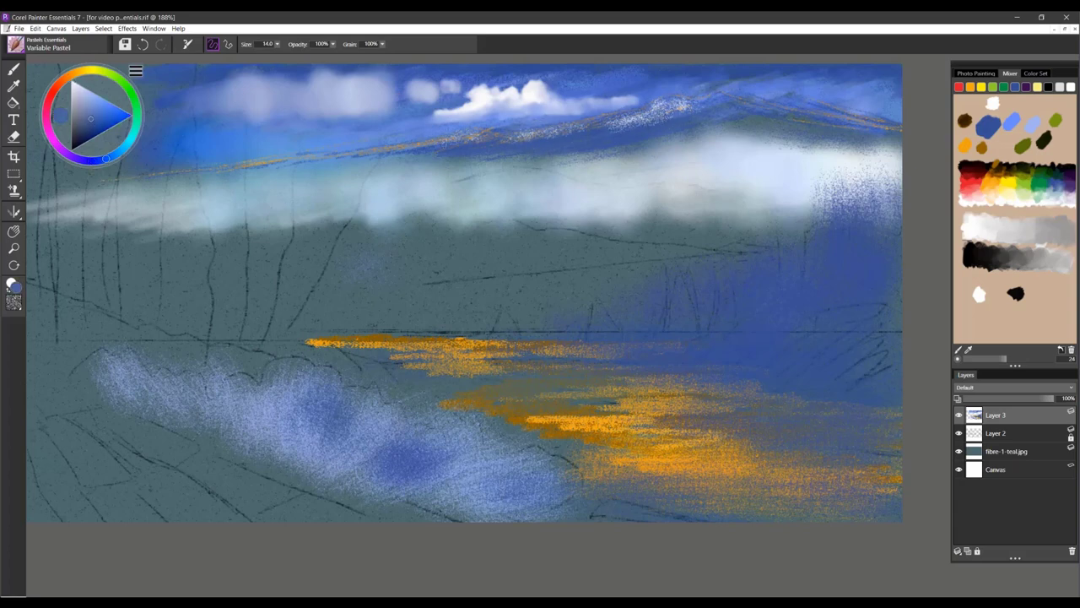
key("shift+x")
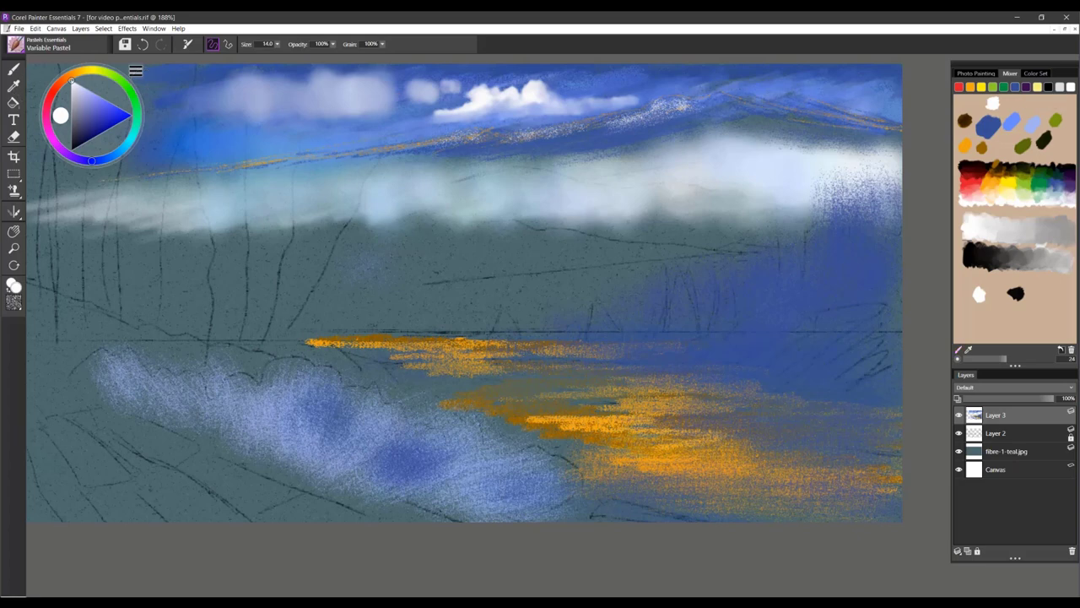
left_click_drag(699, 129, 705, 130)
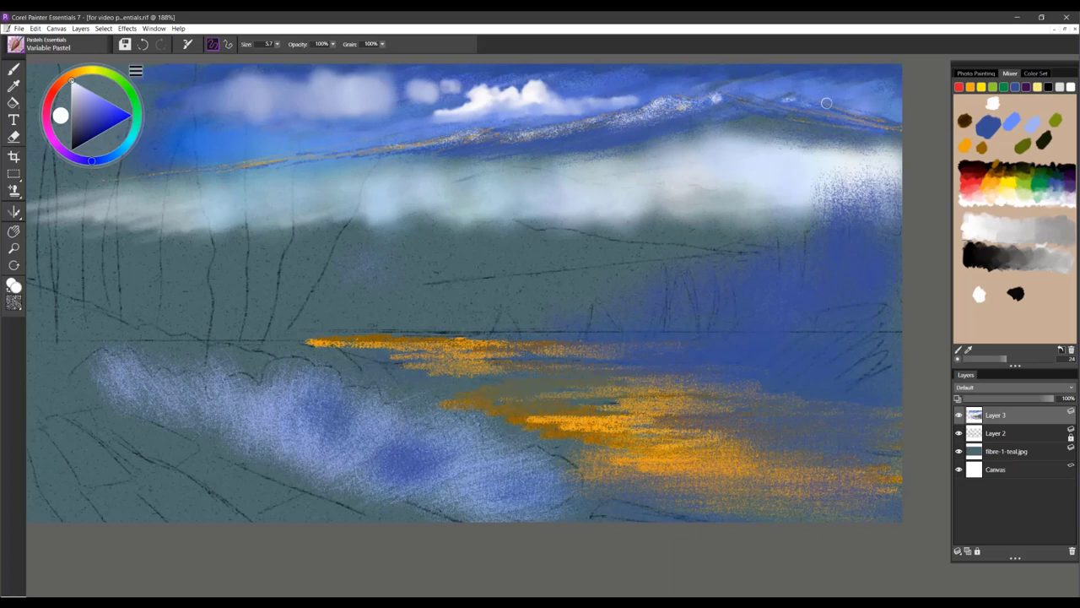
left_click(988, 128)
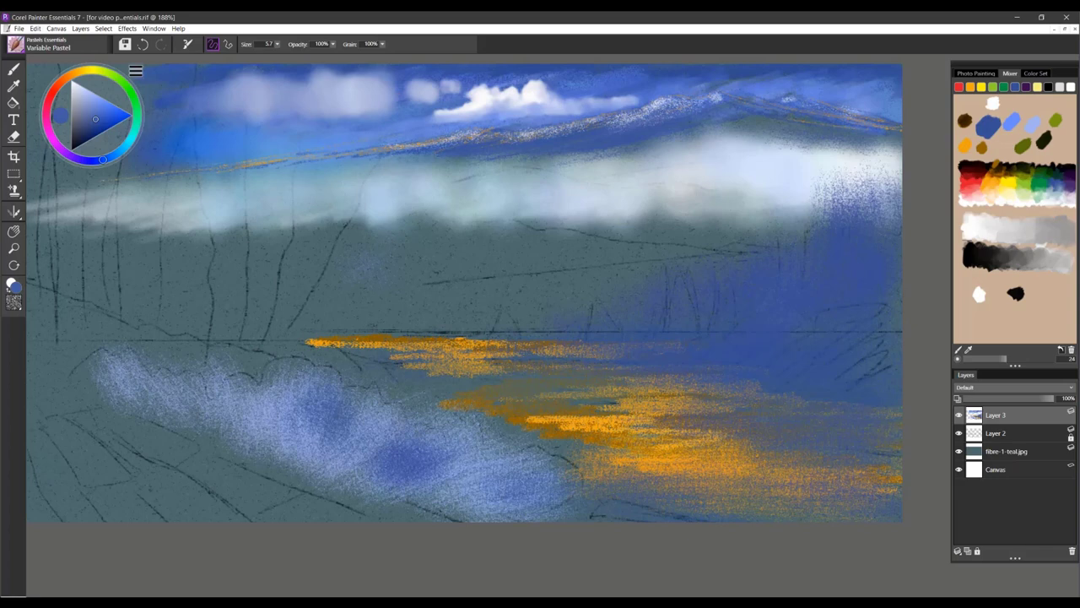
Step: Switch to the Wispy Grain brush and pull slanting wisps down from the cloud bank's lower edge in colours sampled from it
left_click(57, 45)
left_click(135, 341)
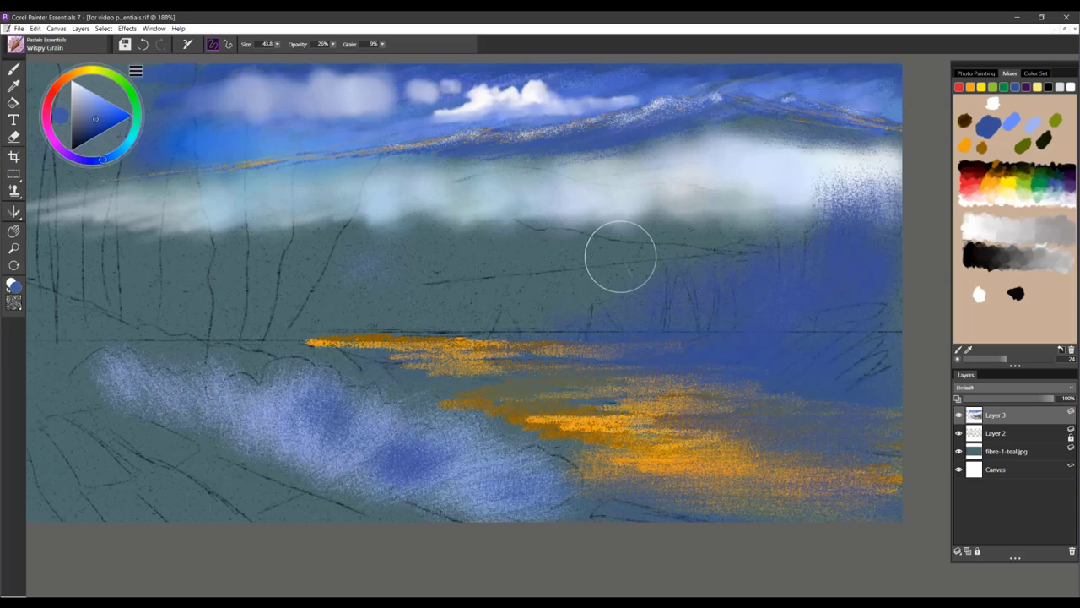
left_click(595, 214, "alt")
mouse_move(543, 216)
left_mouse_down()
mouse_move(490, 240)
mouse_move(625, 223)
left_mouse_up()
mouse_move(532, 262)
left_mouse_down()
mouse_move(724, 203)
mouse_move(422, 248)
mouse_move(470, 197)
left_mouse_up()
left_click(490, 196, "alt")
left_click_drag(422, 227, 304, 250)
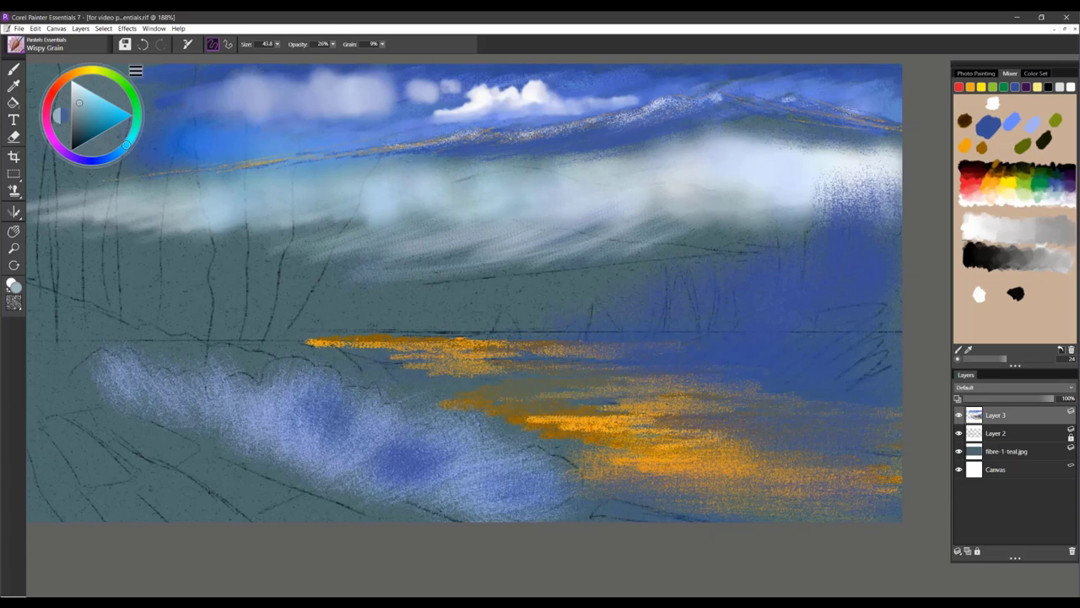
Step: Sample the mountain's slate blue and draw slanting wisps of it into the upper edge of the cloud bank
left_click(678, 133, "alt")
left_click(643, 129, "alt")
left_click_drag(581, 156, 542, 169)
left_click_drag(560, 157, 487, 181)
mouse_move(513, 165)
left_mouse_down()
mouse_move(464, 182)
mouse_move(468, 191)
left_mouse_up()
left_click_drag(501, 169, 437, 188)
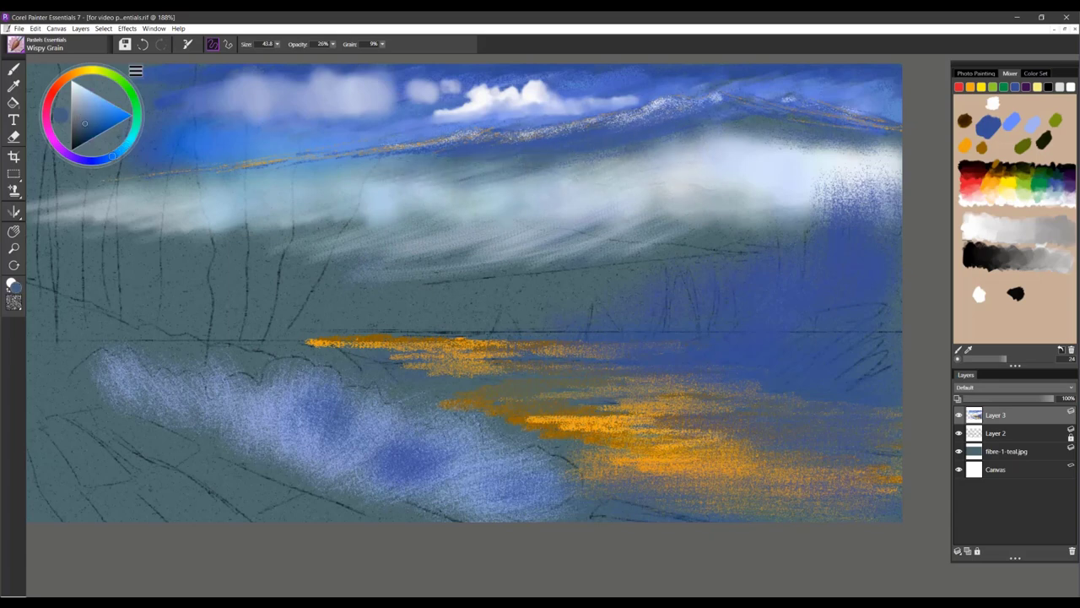
Step: Streak the mountain slope with orange sampled from the ground, and mute it with slate blue sampled from the slope
left_click(453, 344, "alt")
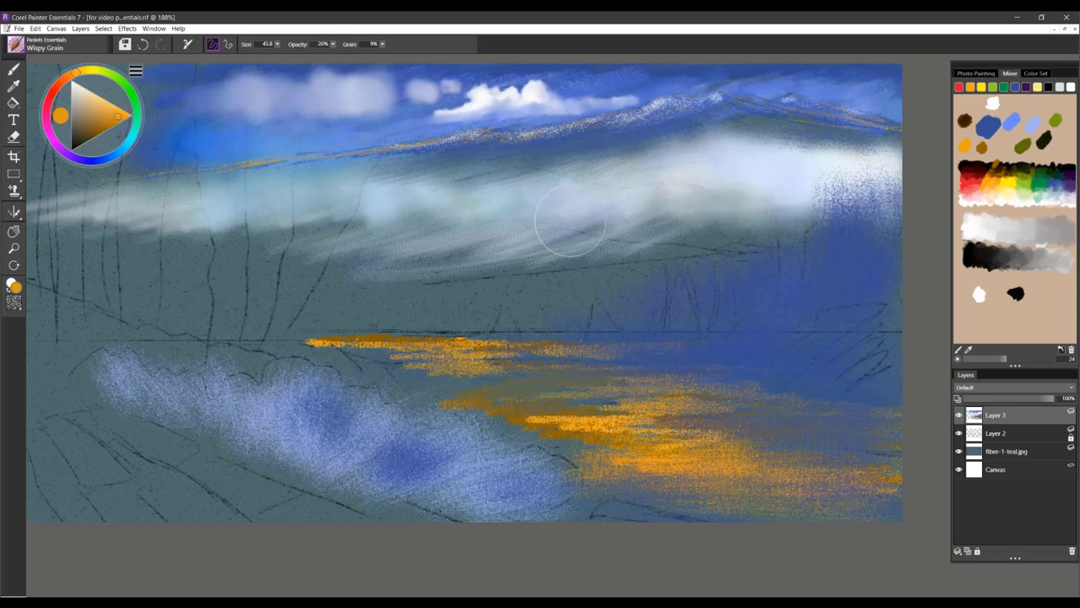
left_click_drag(577, 140, 530, 154)
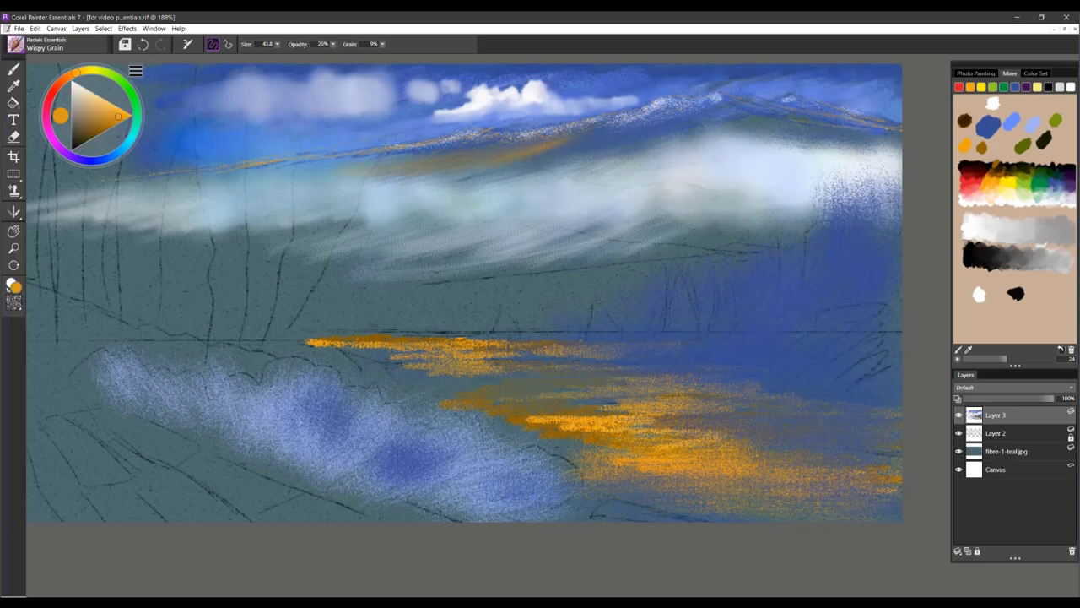
mouse_move(633, 130)
left_mouse_down()
mouse_move(570, 151)
mouse_move(412, 164)
left_mouse_up()
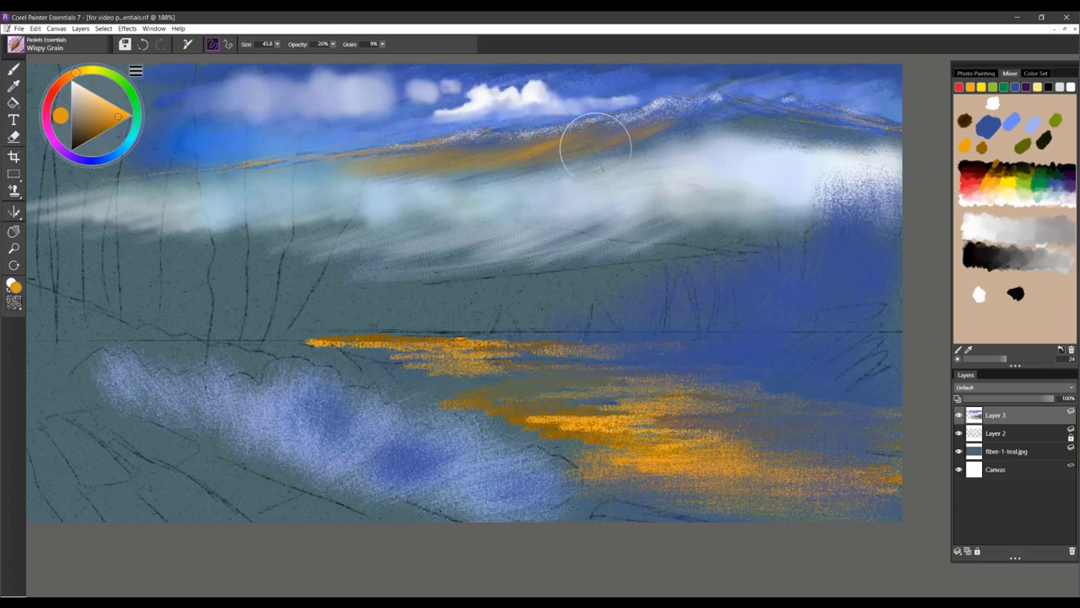
left_click(628, 137, "alt")
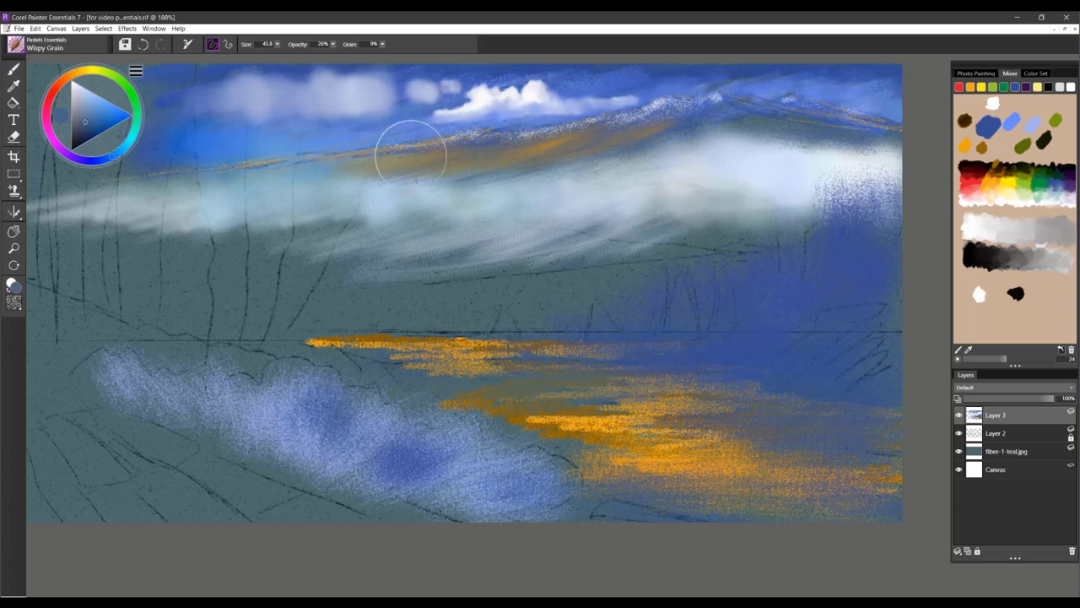
left_click_drag(607, 145, 371, 192)
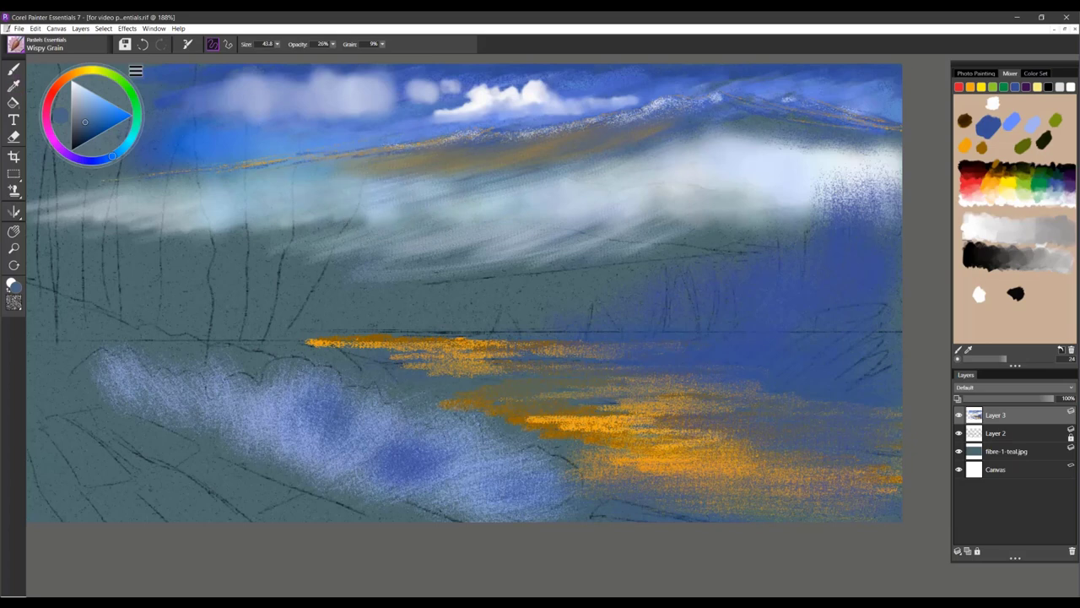
Step: Switch to the Pastel Leaves brush and dab golden-brown foliage clumps above the sketched tree trunks using brown from the mixer
left_click(57, 45)
left_click_drag(193, 258, 192, 224)
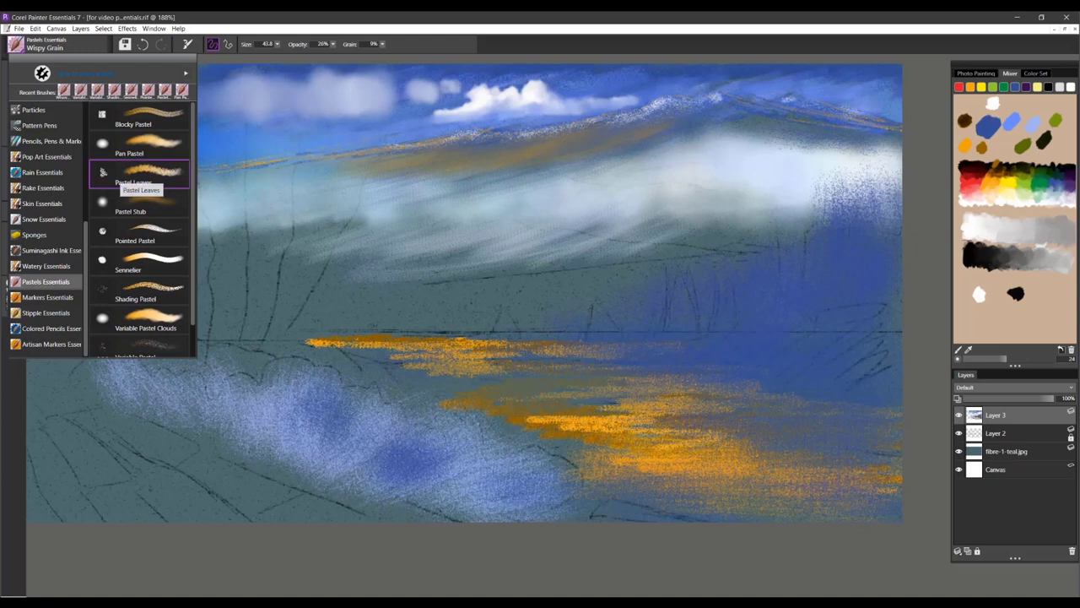
left_click(173, 175)
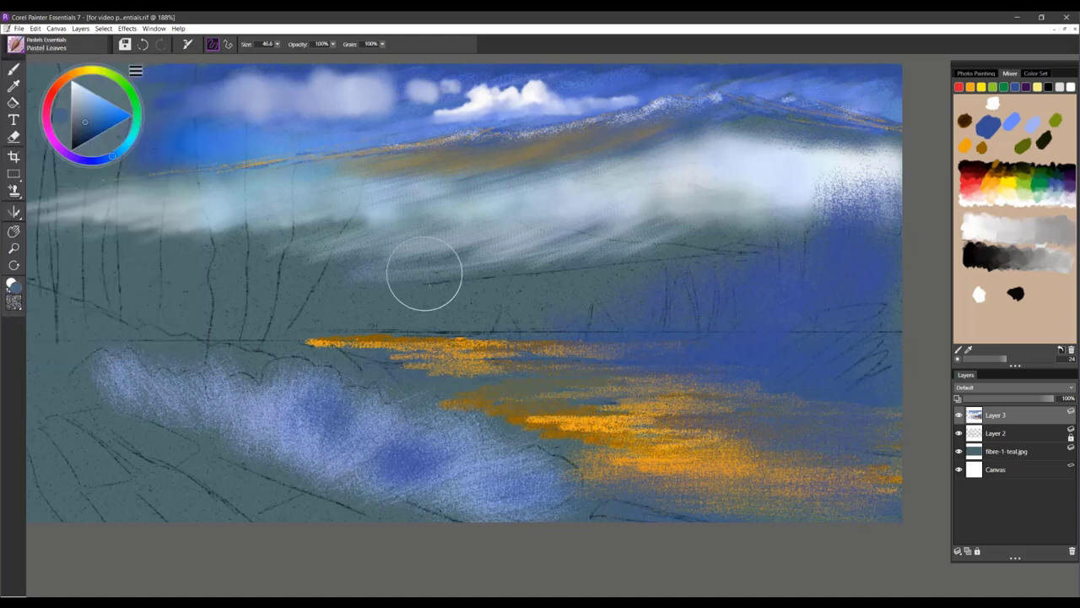
left_click(981, 147, "alt")
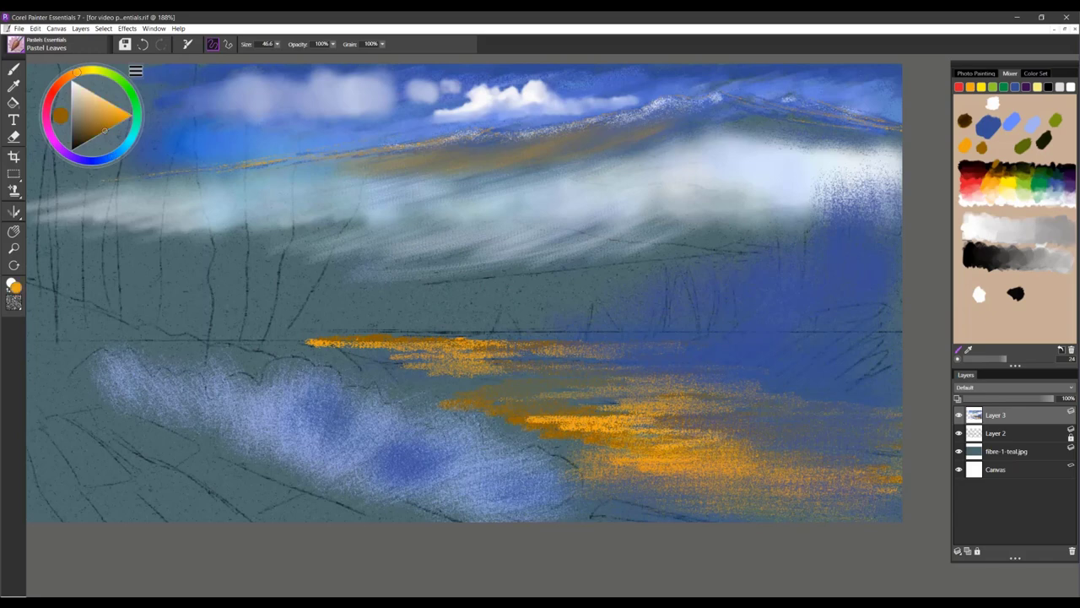
mouse_move(252, 205)
left_mouse_down()
mouse_move(230, 167)
mouse_move(254, 118)
mouse_move(274, 216)
mouse_move(311, 208)
mouse_move(296, 125)
mouse_move(270, 99)
mouse_move(357, 174)
mouse_move(359, 211)
mouse_move(390, 199)
mouse_move(363, 199)
left_mouse_up()
left_click_drag(214, 246, 198, 242)
left_click_drag(155, 187, 159, 194)
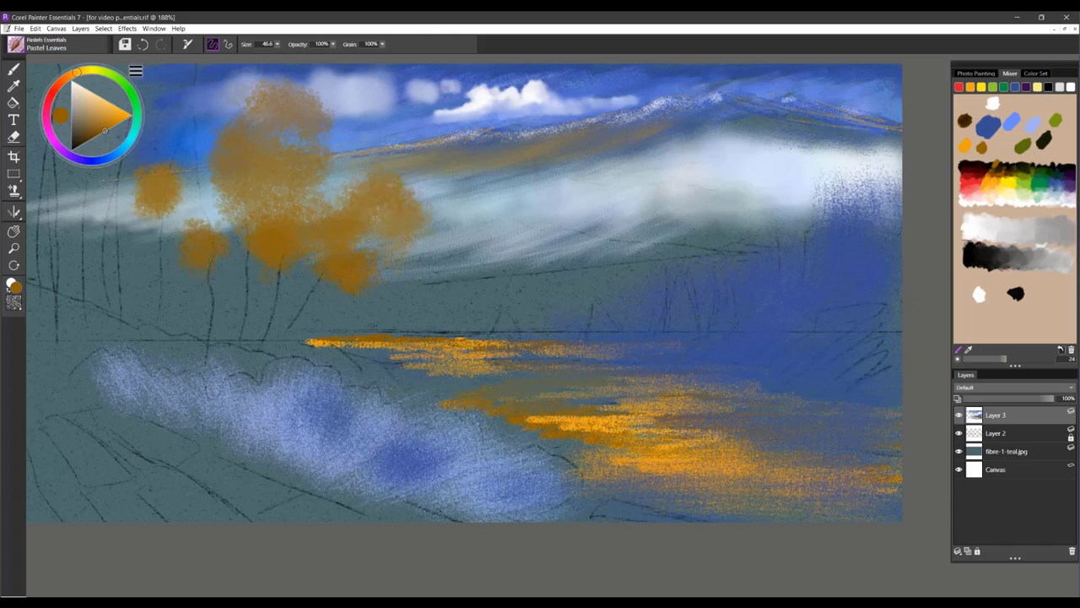
Step: Move the colour wheel clear of the trees and add more golden-brown clumps at the foliage's far left and lower right
left_click_drag(51, 93, 767, 251)
left_click_drag(96, 141, 93, 153)
left_click_drag(292, 168, 282, 222)
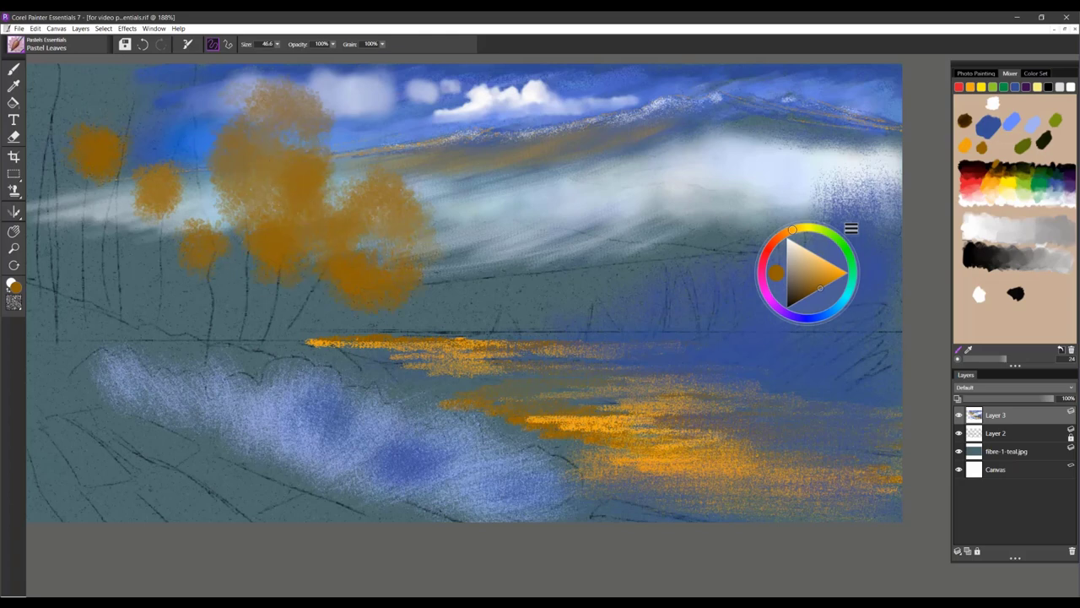
left_click_drag(435, 224, 390, 238)
Step: Choose a strong red-orange and dab it over the middle, left and upper parts of the tree foliage
left_click(773, 244)
left_click(825, 270)
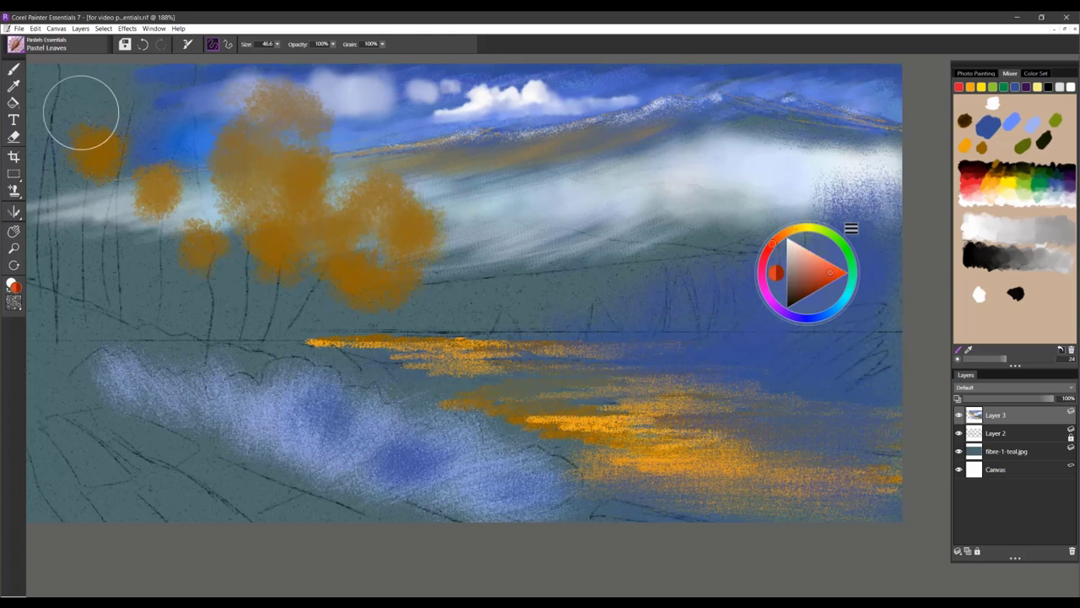
mouse_move(290, 138)
left_mouse_down()
mouse_move(272, 163)
mouse_move(363, 204)
left_mouse_up()
left_click_drag(367, 155, 361, 147)
left_click_drag(419, 201, 418, 220)
left_click(197, 234)
left_click(139, 107)
left_click_drag(135, 110, 147, 124)
left_click_drag(91, 150, 105, 159)
mouse_move(170, 125)
left_mouse_down()
mouse_move(160, 175)
mouse_move(198, 88)
left_mouse_up()
left_click_drag(198, 140, 240, 193)
Step: Pick a light golden orange and dab highlight leaves over the top, far left and lower edge of the foliage
left_click(982, 147)
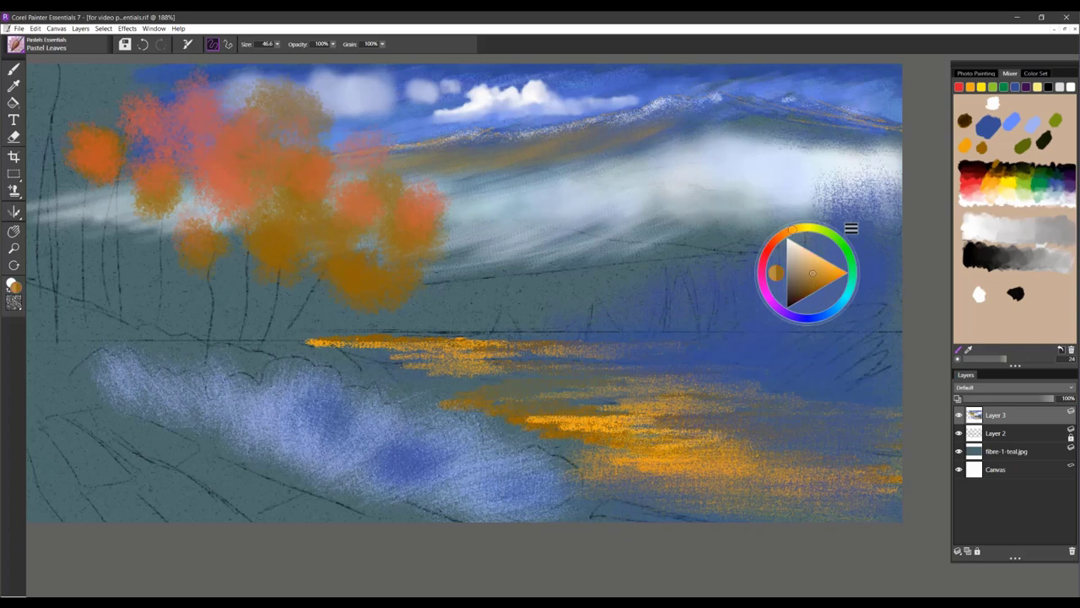
left_click_drag(813, 273, 825, 262)
left_click_drag(282, 121, 280, 131)
mouse_move(234, 96)
left_mouse_down()
mouse_move(304, 129)
mouse_move(331, 156)
mouse_move(380, 168)
mouse_move(408, 236)
left_mouse_up()
left_click_drag(219, 165, 230, 177)
left_click_drag(160, 89, 152, 93)
mouse_move(84, 100)
left_mouse_down()
mouse_move(81, 87)
mouse_move(94, 140)
left_mouse_up()
mouse_move(182, 211)
left_mouse_down()
mouse_move(278, 273)
mouse_move(287, 300)
left_mouse_up()
mouse_move(287, 253)
left_mouse_down()
mouse_move(371, 291)
mouse_move(376, 228)
mouse_move(325, 143)
mouse_move(262, 88)
mouse_move(185, 89)
mouse_move(167, 115)
mouse_move(155, 222)
mouse_move(255, 274)
mouse_move(165, 189)
mouse_move(282, 194)
mouse_move(329, 122)
mouse_move(262, 150)
mouse_move(410, 282)
mouse_move(321, 294)
left_mouse_up()
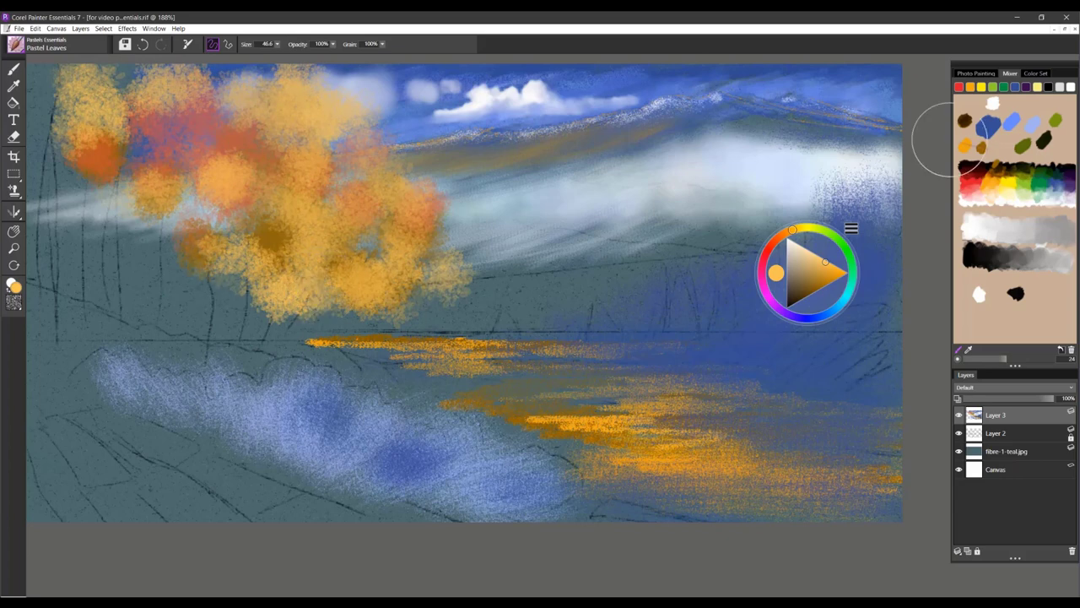
Step: Extend the foliage to the canvas's left edge and vary it with dabs of yellow, red and mauve sampled from the leaves
scroll(434, 332, "down", 1)
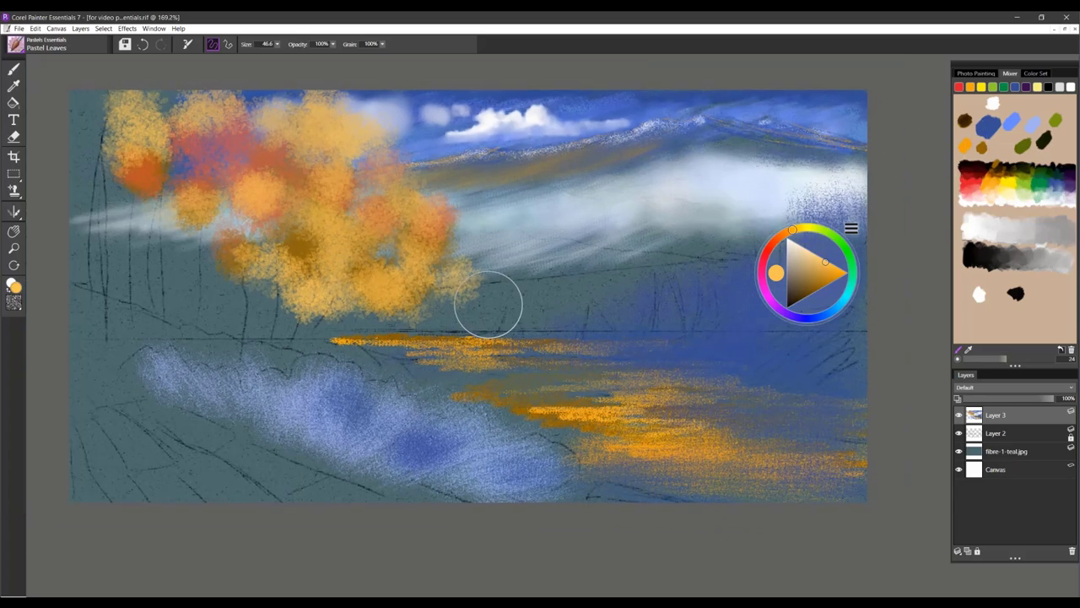
mouse_move(91, 127)
left_mouse_down()
mouse_move(71, 114)
mouse_move(88, 174)
mouse_move(145, 143)
mouse_move(152, 129)
mouse_move(135, 124)
mouse_move(103, 174)
mouse_move(210, 132)
mouse_move(250, 207)
mouse_move(318, 190)
mouse_move(316, 215)
mouse_move(233, 231)
mouse_move(234, 265)
left_mouse_up()
left_click(196, 162, "alt")
left_click(211, 157, "alt")
left_click(208, 159, "alt")
left_click(322, 286, "alt")
left_click(379, 289)
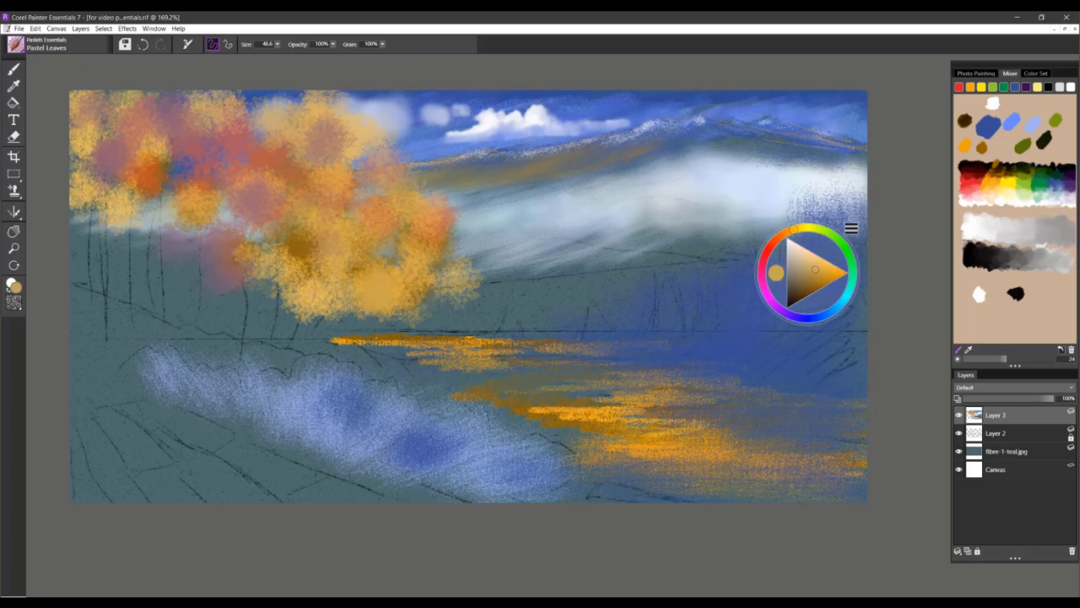
Step: Sample a muted reddish brown from the foliage and dab it along the lower leaf clumps
left_click(334, 244, "alt")
left_click(329, 242, "alt")
left_click(319, 302)
left_click(385, 293)
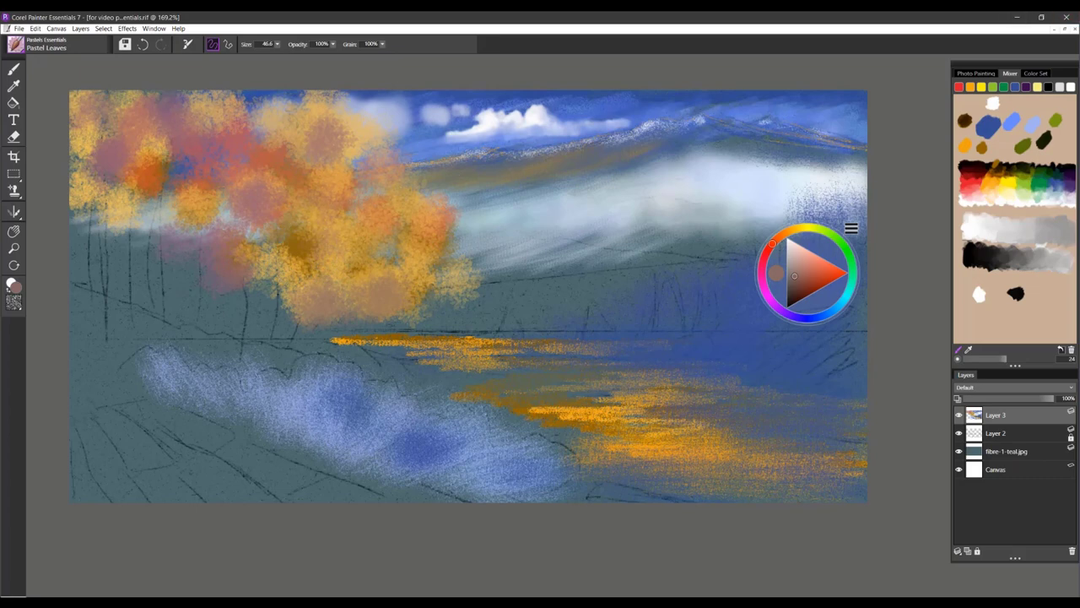
Step: Bring up the finished painting pastel essentials.png and add a new layer above Layer 1
left_click(1053, 28)
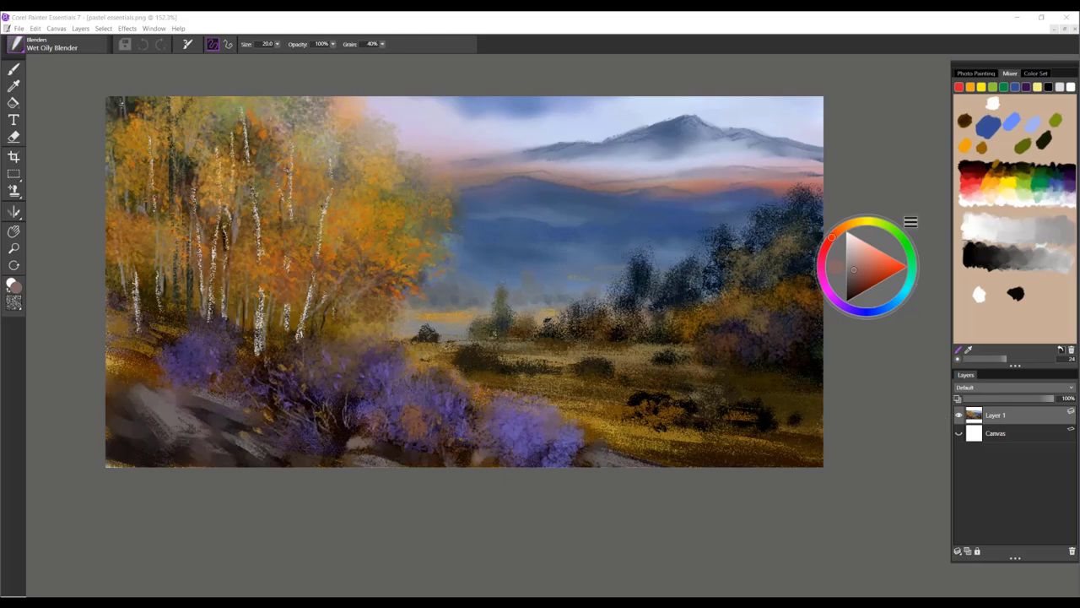
left_click(967, 552)
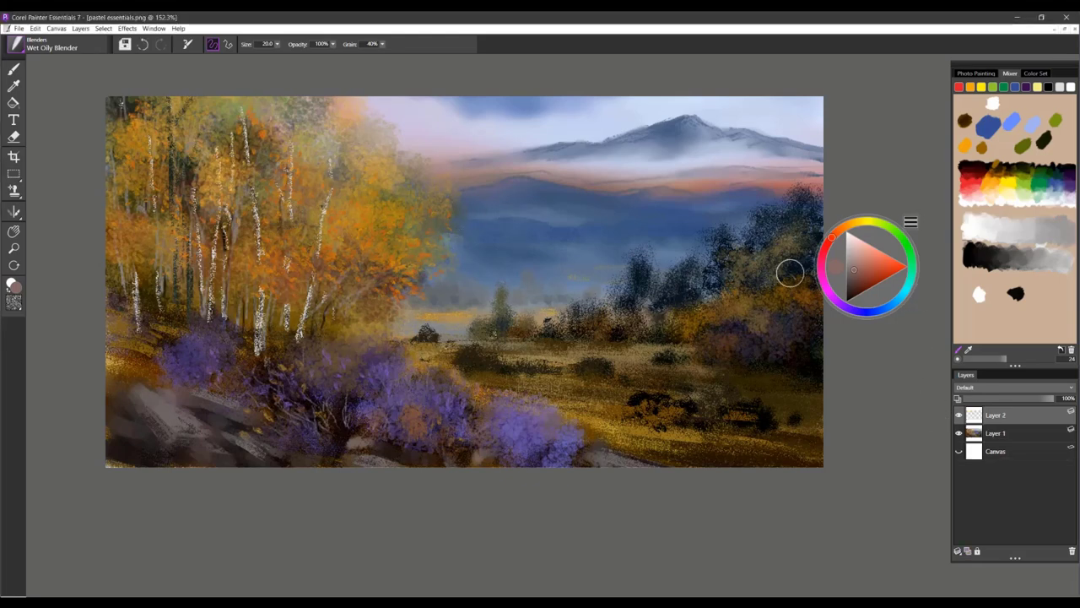
Step: Switch from the Wet Oily Blender to the Pastel Leaves brush in Pastels Essentials
left_click_drag(871, 244, 889, 238)
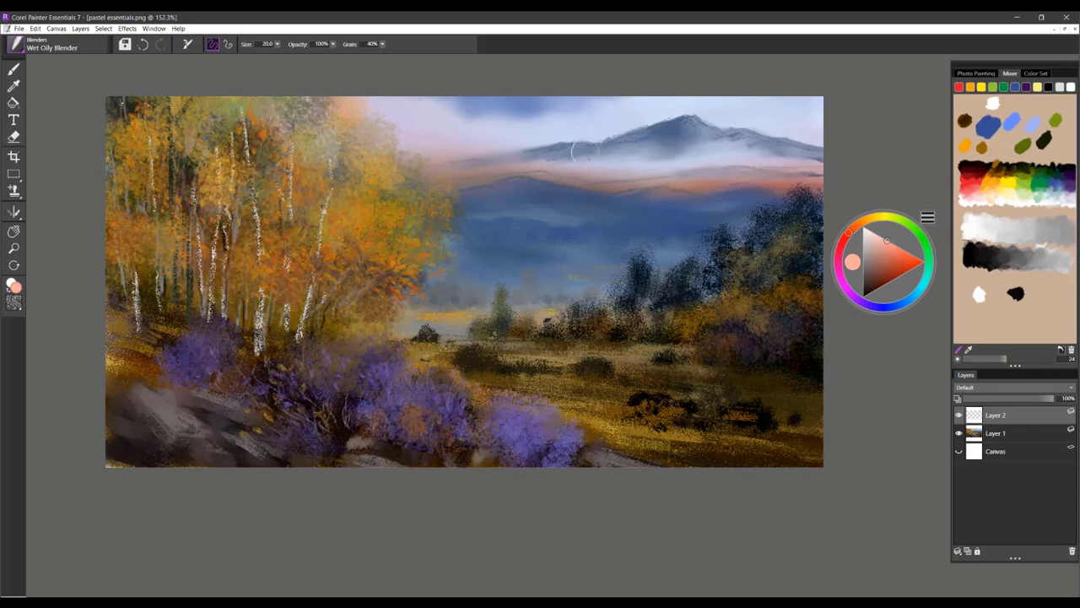
left_click_drag(355, 186, 389, 168)
left_click(66, 46)
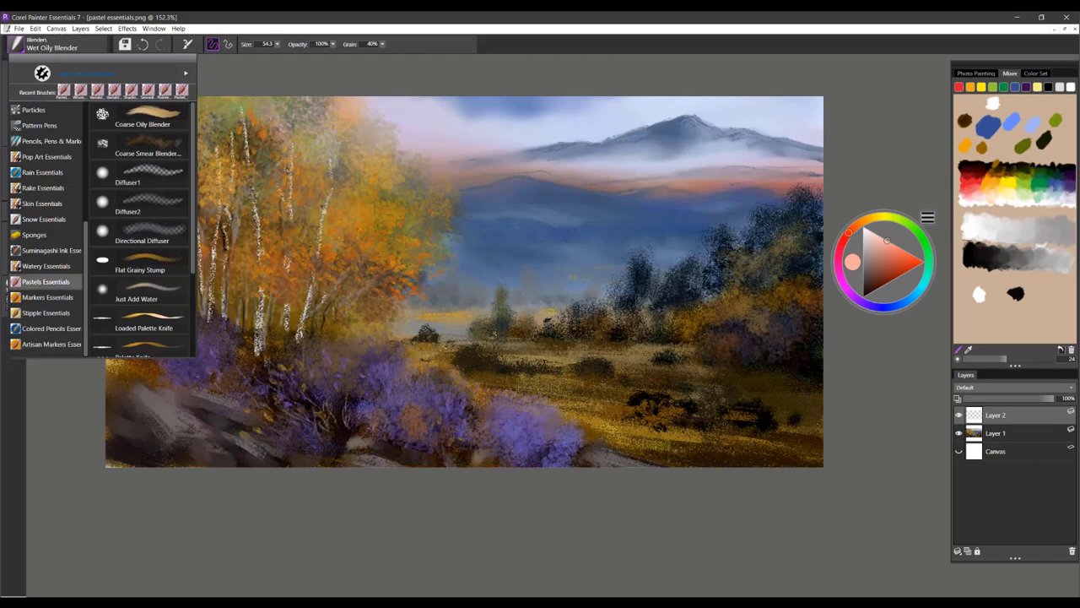
left_click(64, 91)
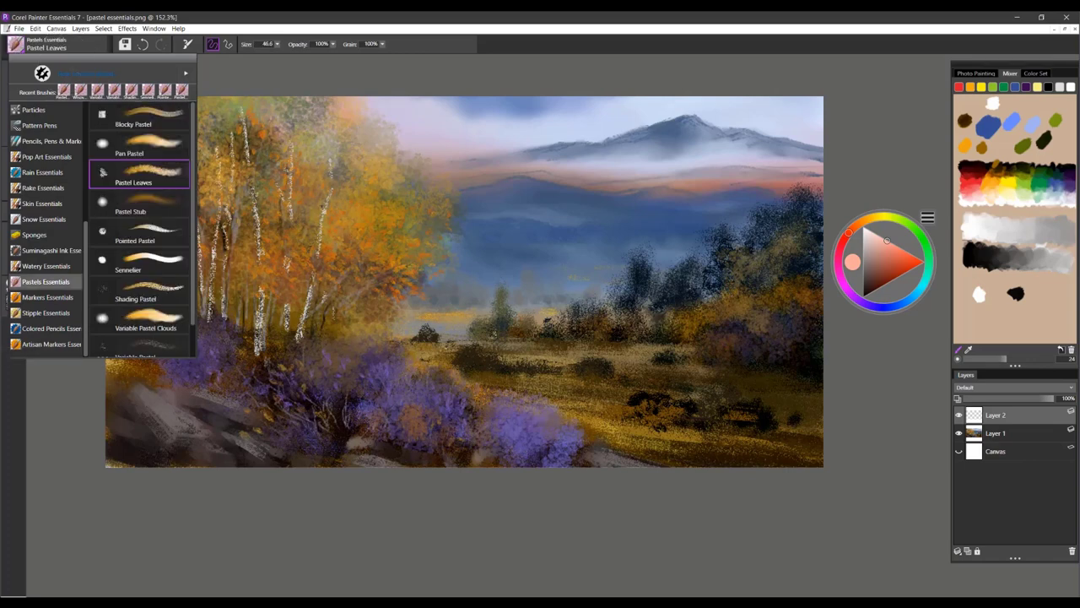
left_click(144, 175)
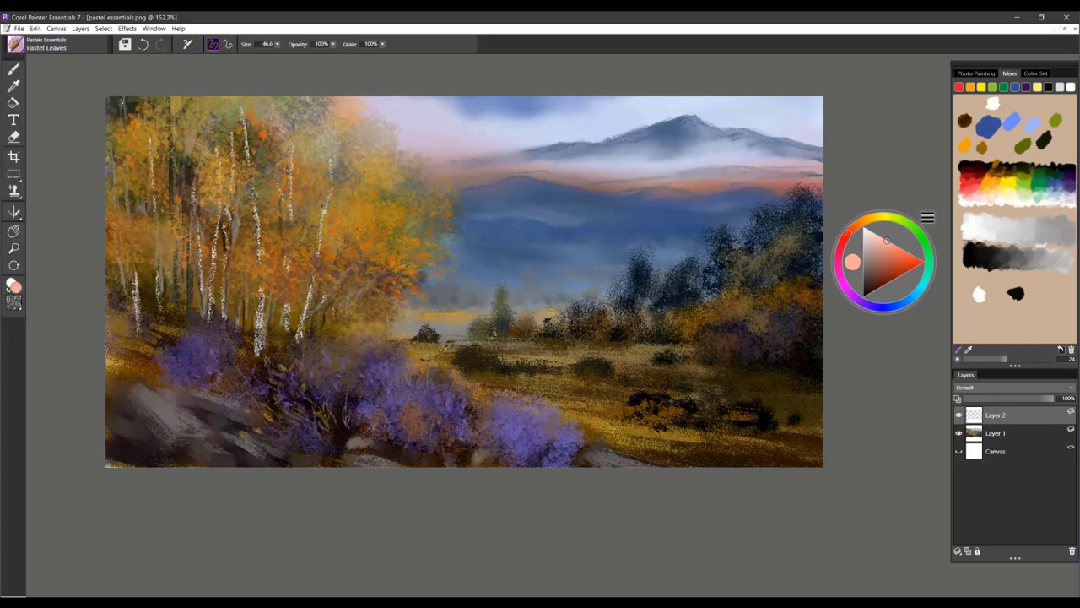
Step: Sample orange from the mixer pad, lighten it, and dab highlight leaves over the upper right part of the autumn trees
left_click(969, 350)
left_click(965, 146)
left_click(899, 248)
left_click_drag(362, 175, 354, 181)
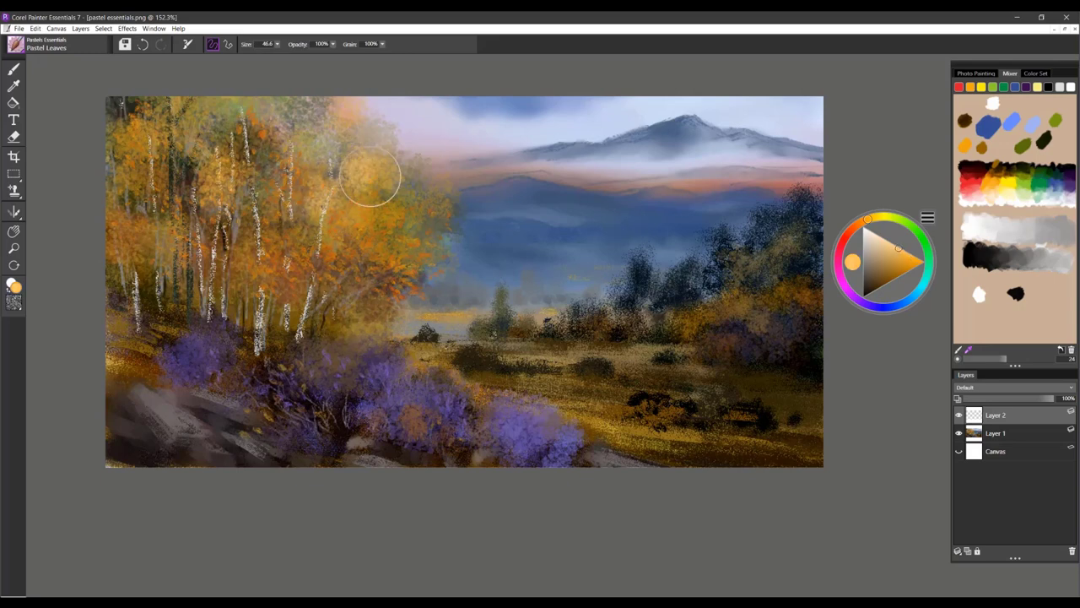
left_click_drag(408, 150, 422, 147)
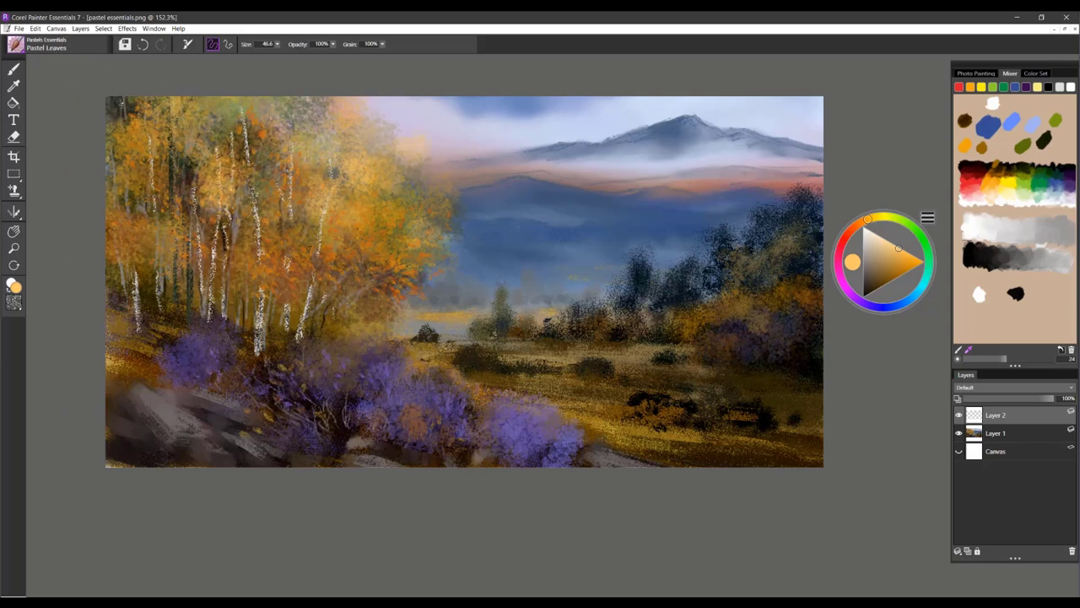
Step: With the Pointed Pastel brush, draw fine pale golden twigs in the lower right of the foliage, and sample a muted blue-grey
left_click(15, 43)
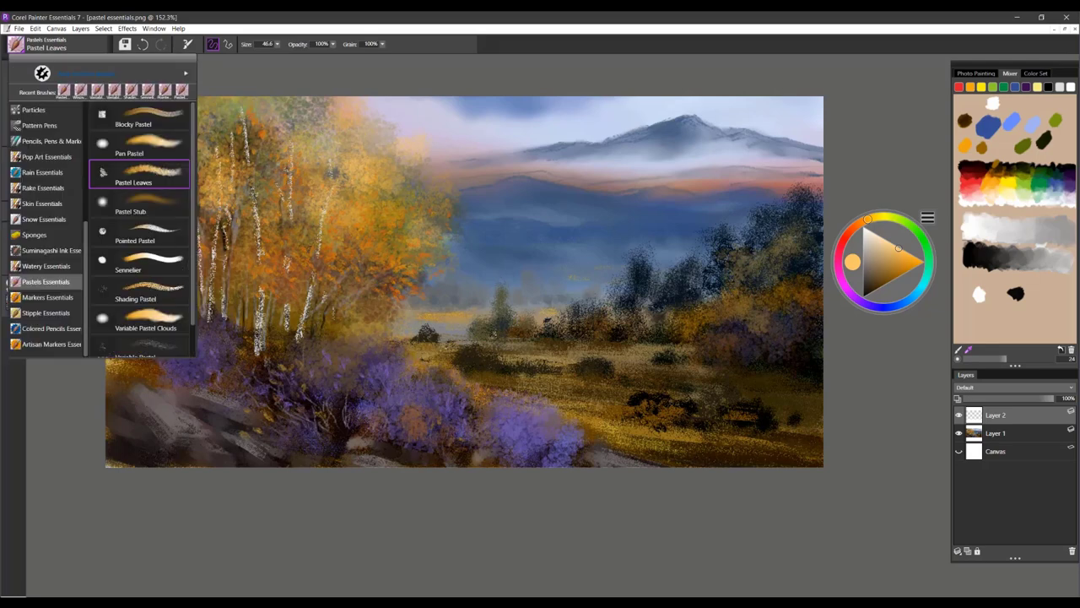
left_click(139, 234)
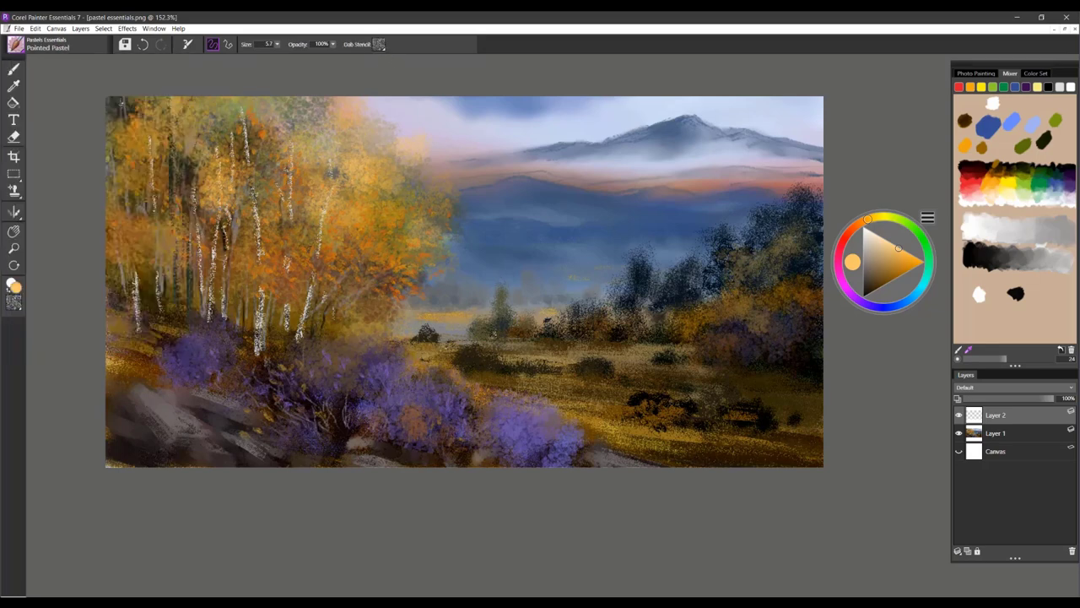
left_click(379, 44)
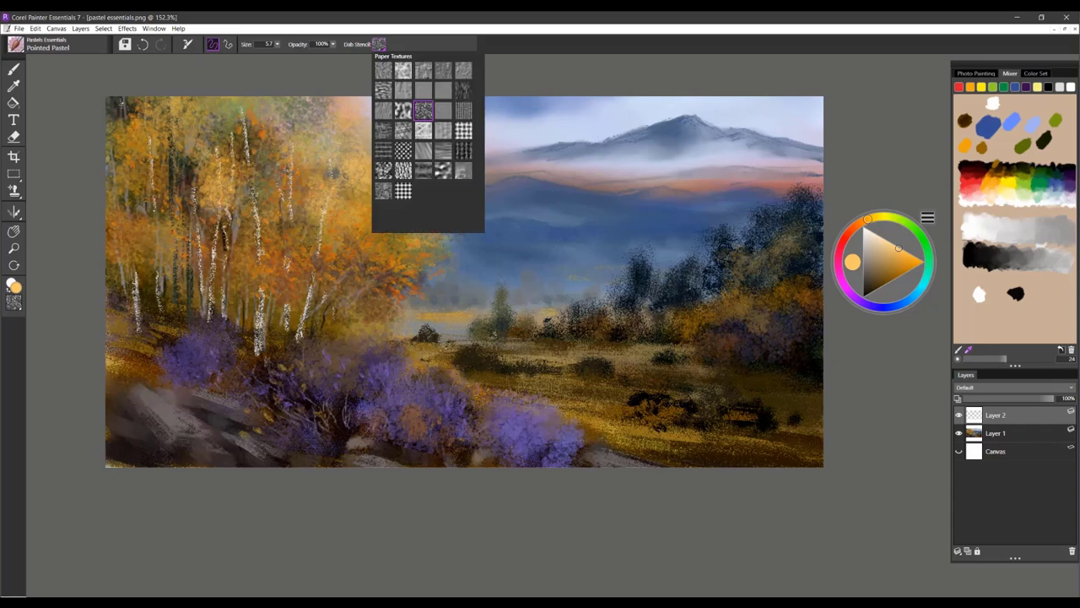
left_click(280, 271)
left_click_drag(898, 249, 892, 246)
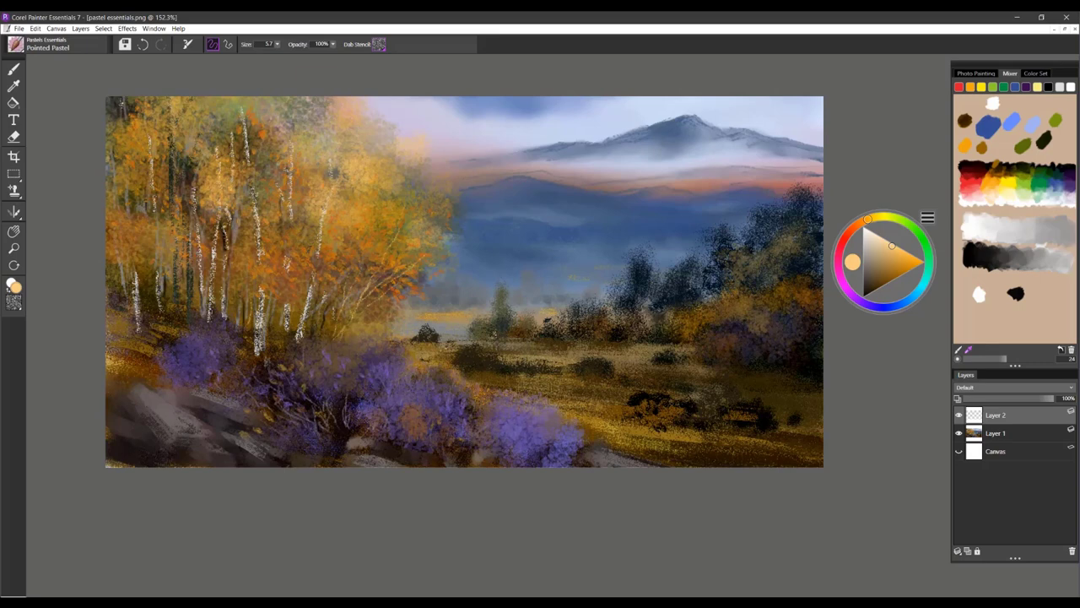
left_click(342, 440, "alt")
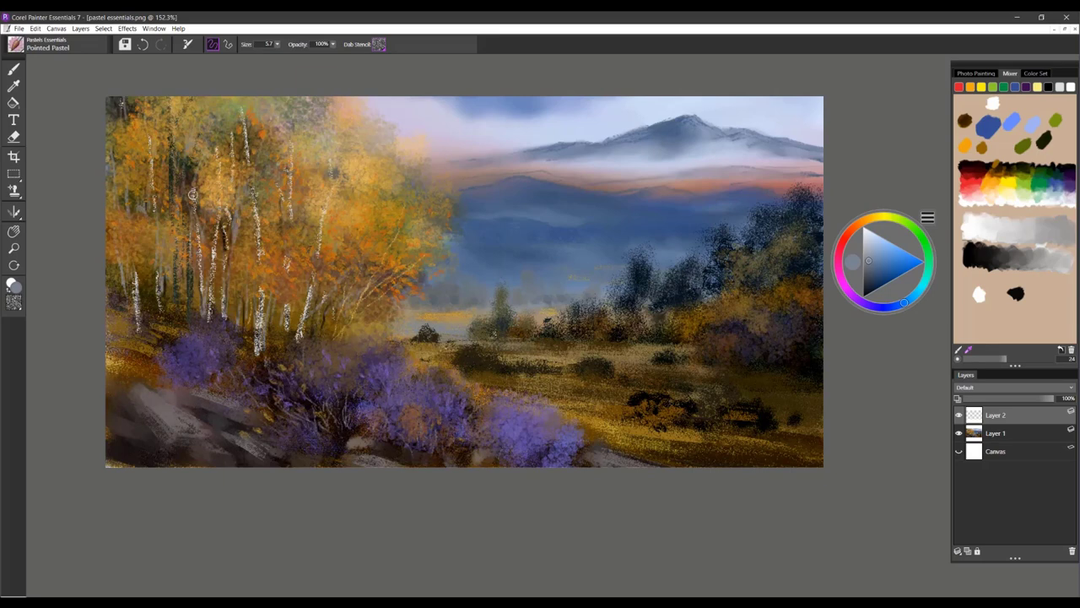
Step: Switch to the Blocky Pastel brush and choose a blotchy, high-contrast paper texture as its dab stencil
left_click(16, 45)
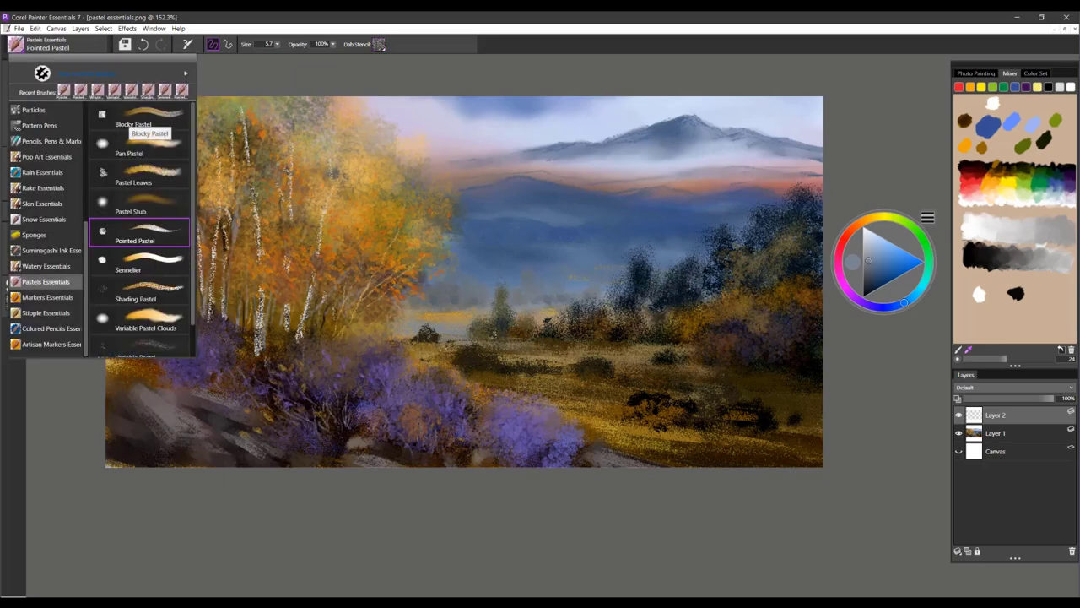
left_click(135, 122)
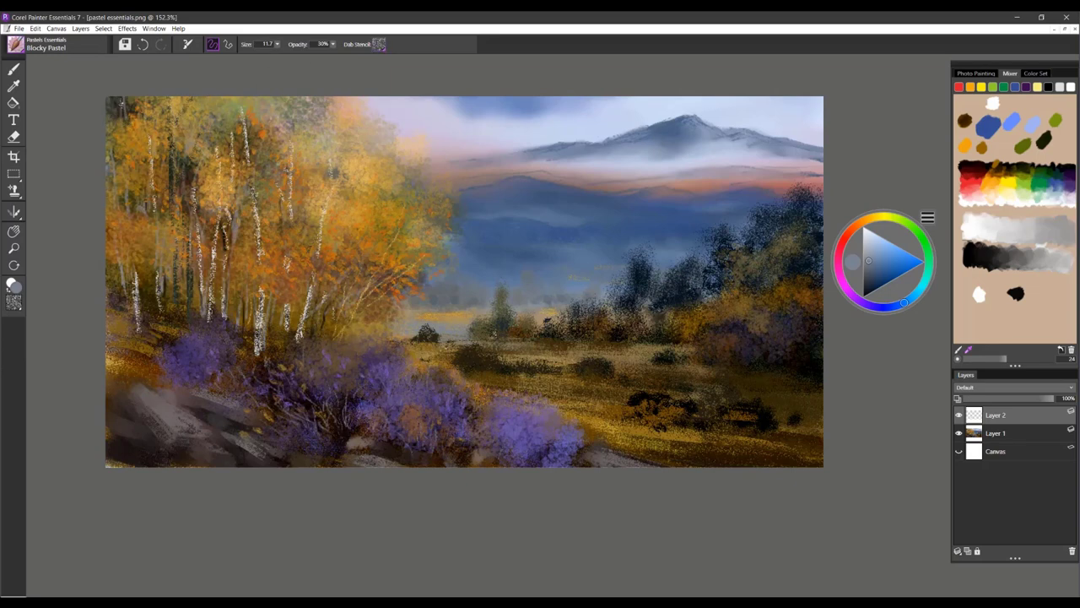
left_click(379, 44)
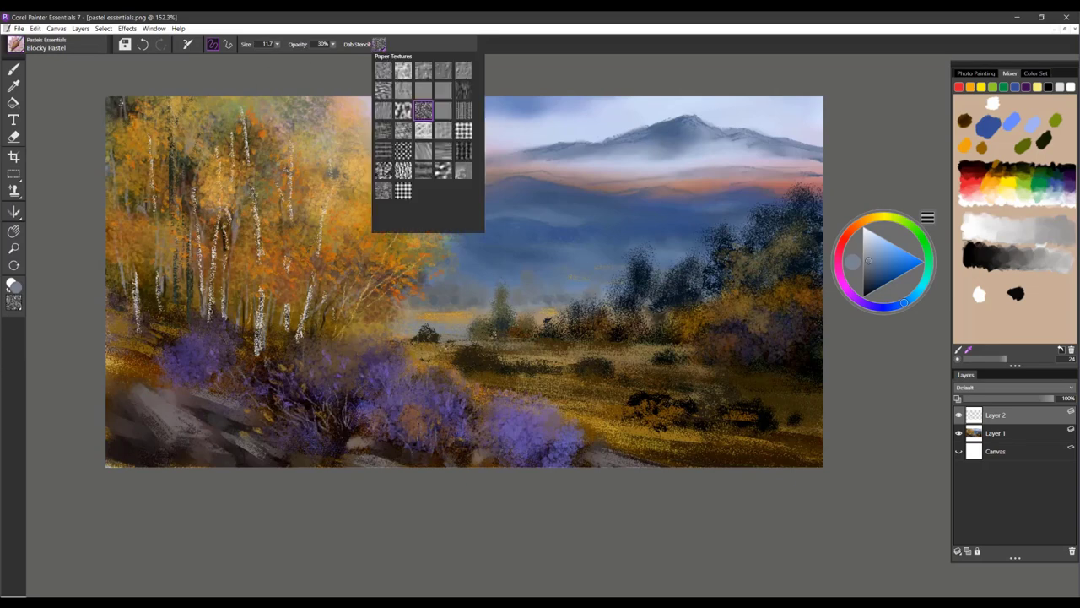
left_click(384, 171)
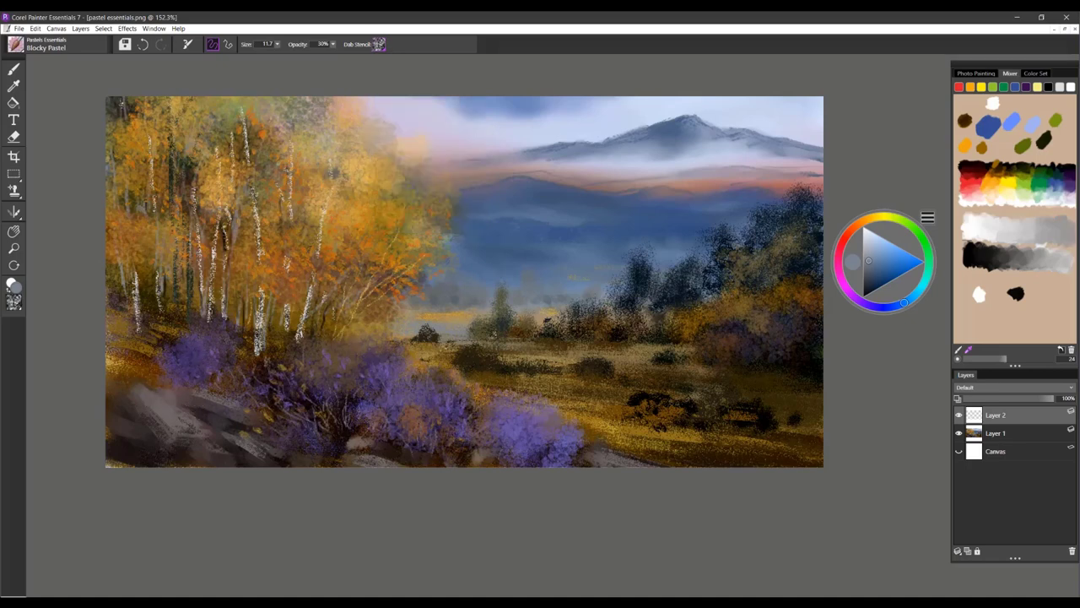
Step: Sample the rock colour, lighten it, and paint textured highlights on the large foreground rock, softening them with tones sampled from the rock
left_click(172, 424, "alt")
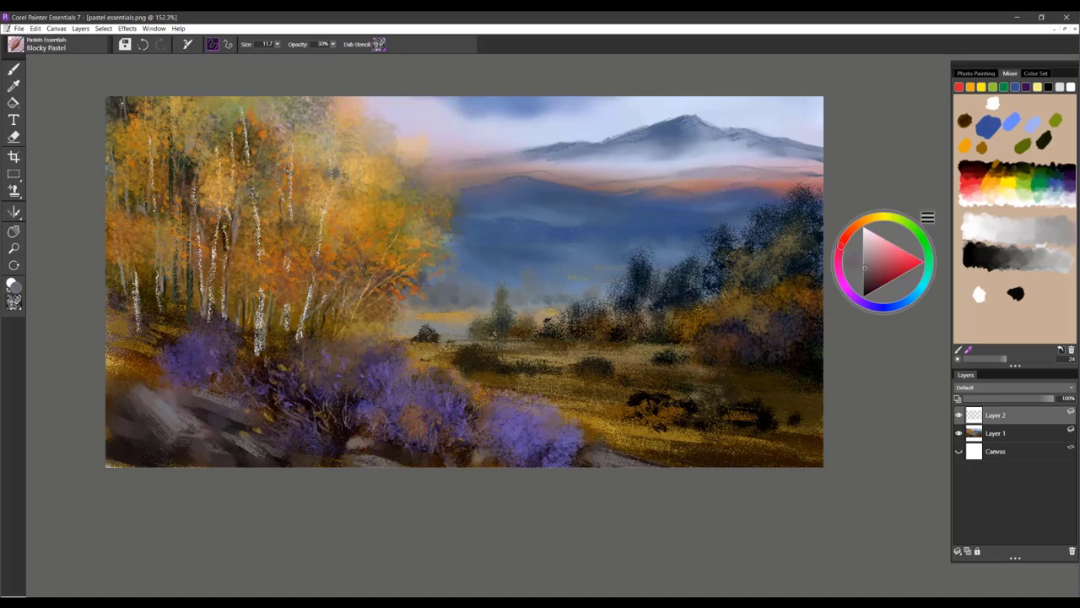
left_click(873, 240)
left_click_drag(150, 397, 187, 423)
left_click(173, 419, "alt")
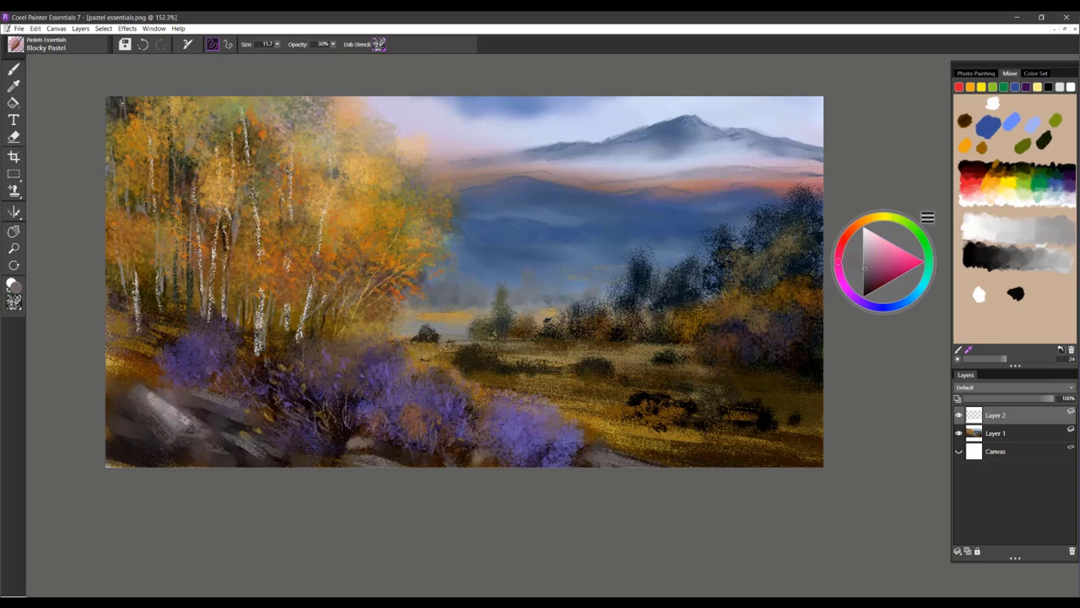
left_click(181, 418, "alt")
Step: Paint dark accents around the foreground rocks, using dark greys and near-black sampled from the shadows
left_click(163, 433, "alt")
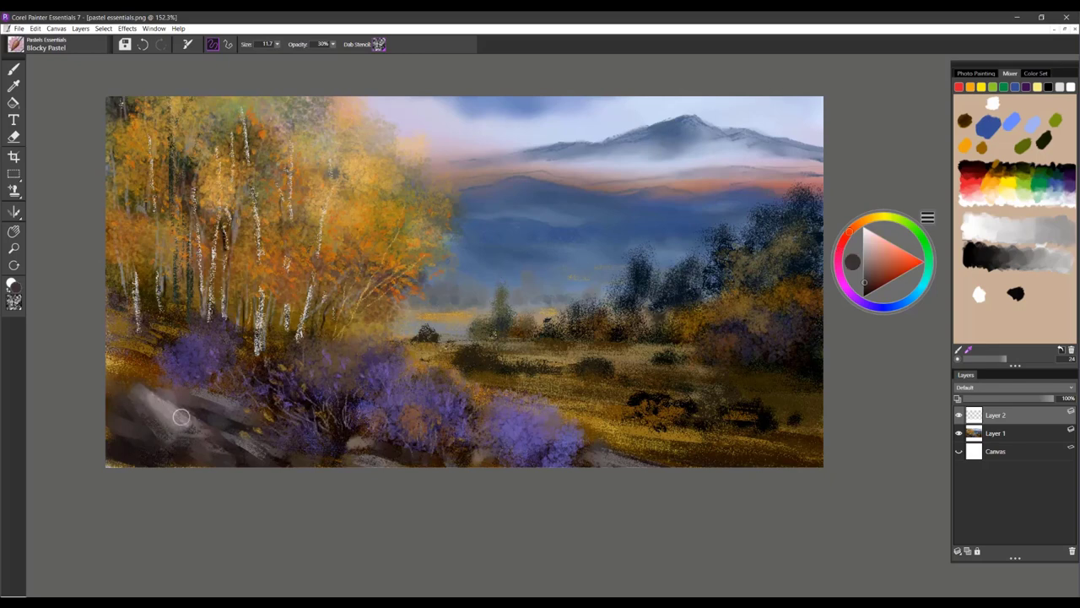
left_click_drag(249, 448, 259, 455)
left_click(291, 463, "alt")
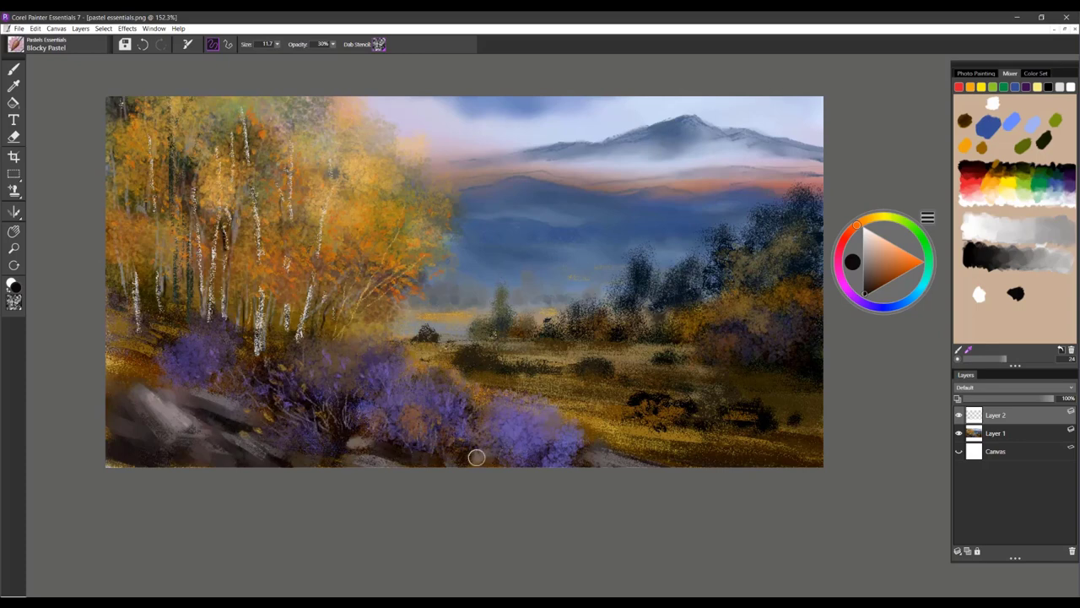
mouse_move(550, 461)
left_mouse_down()
mouse_move(630, 464)
mouse_move(608, 464)
left_mouse_up()
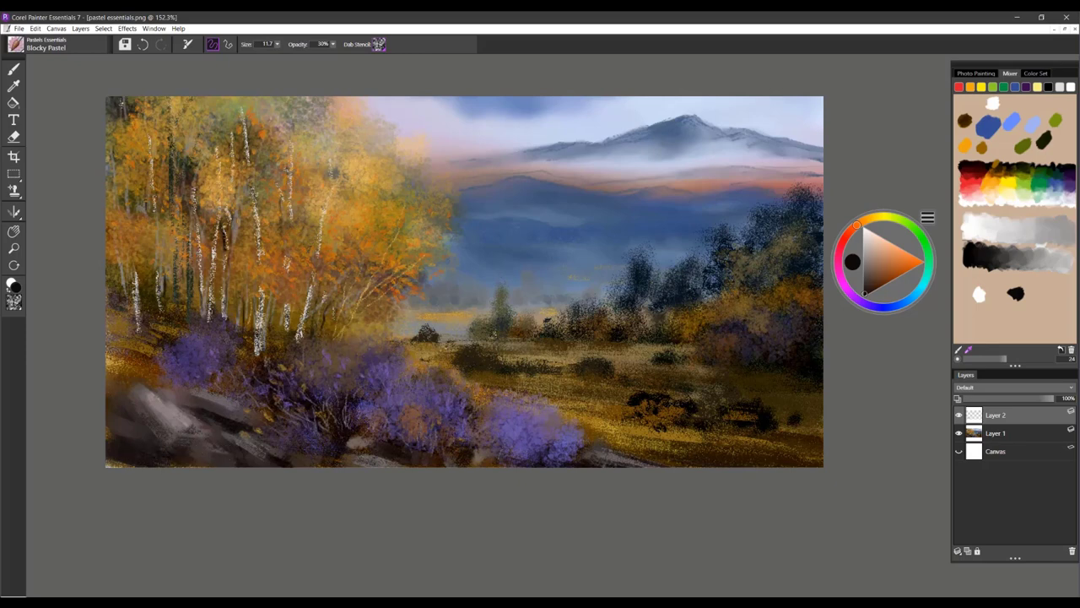
left_click(146, 440, "alt")
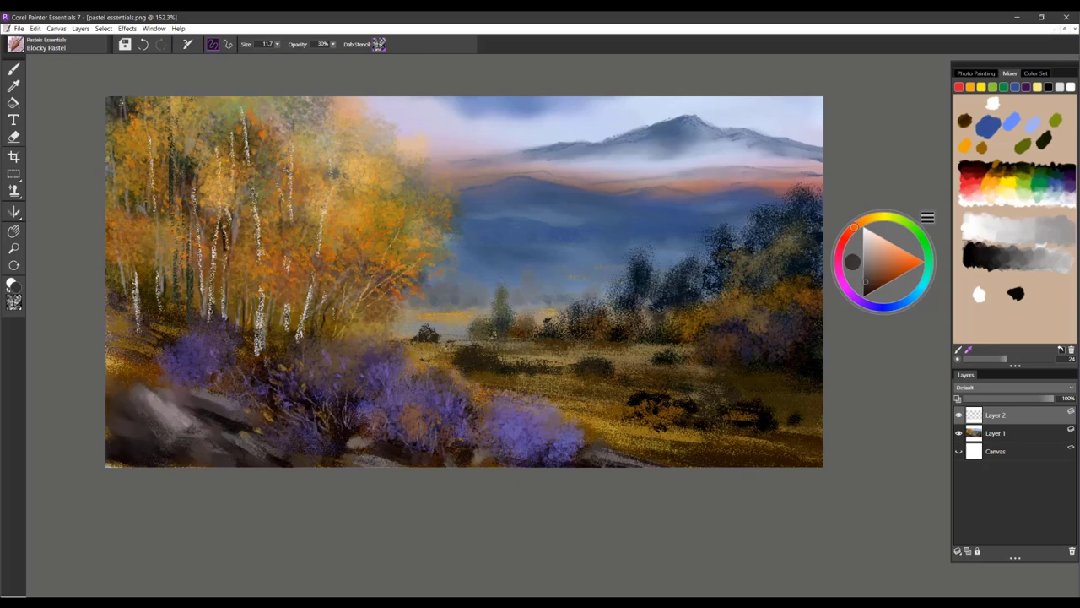
Step: Sample golden yellow from the distant field and add grass highlights along the wooded bank and across the meadow, reducing the brush size to 7.3
left_click(451, 316, "alt")
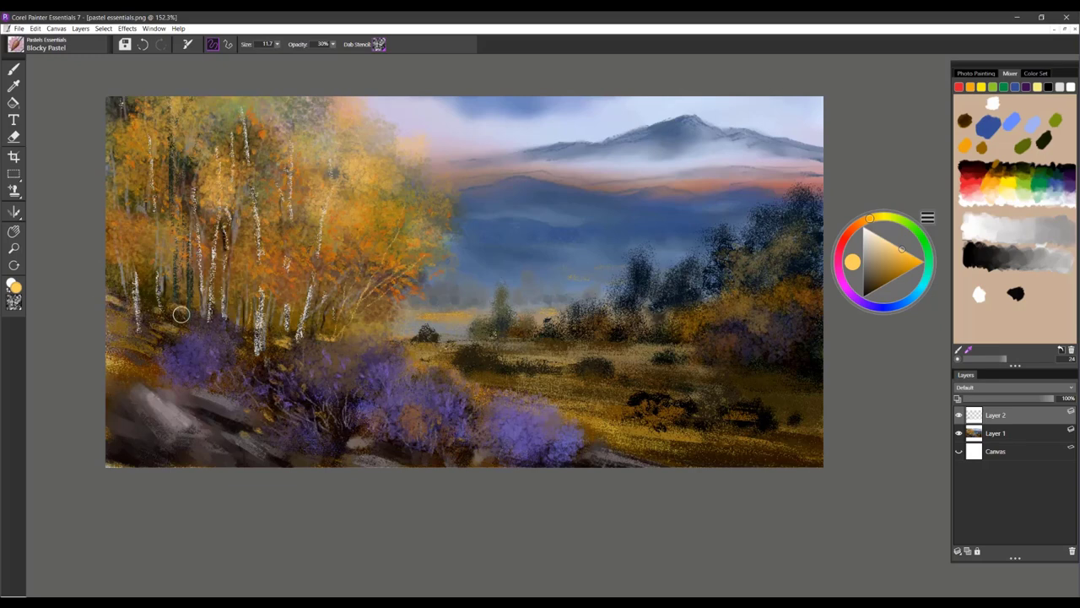
key("[")
left_click_drag(645, 345, 517, 339)
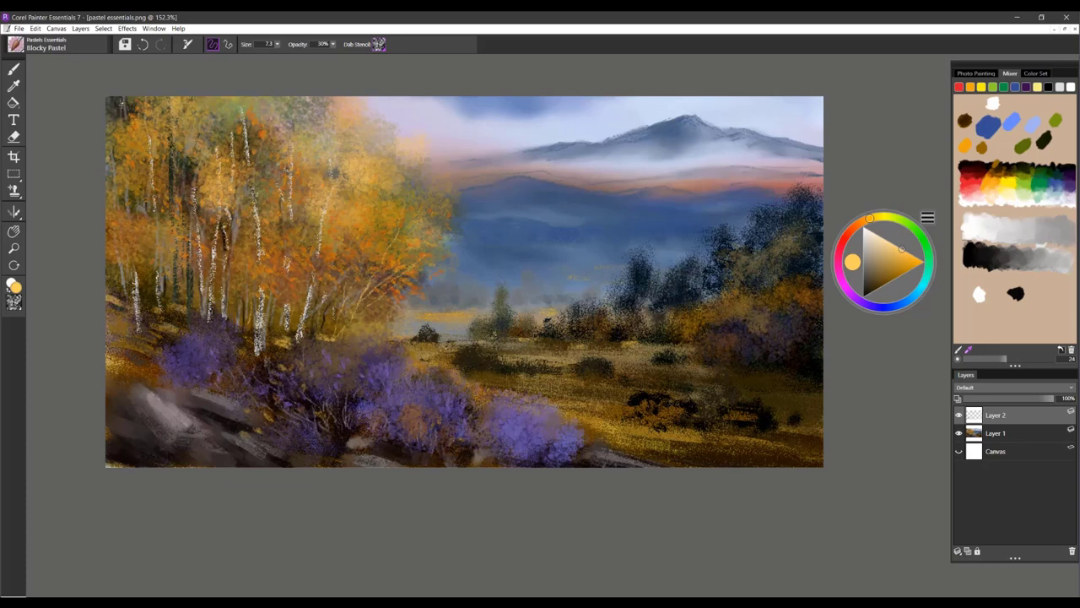